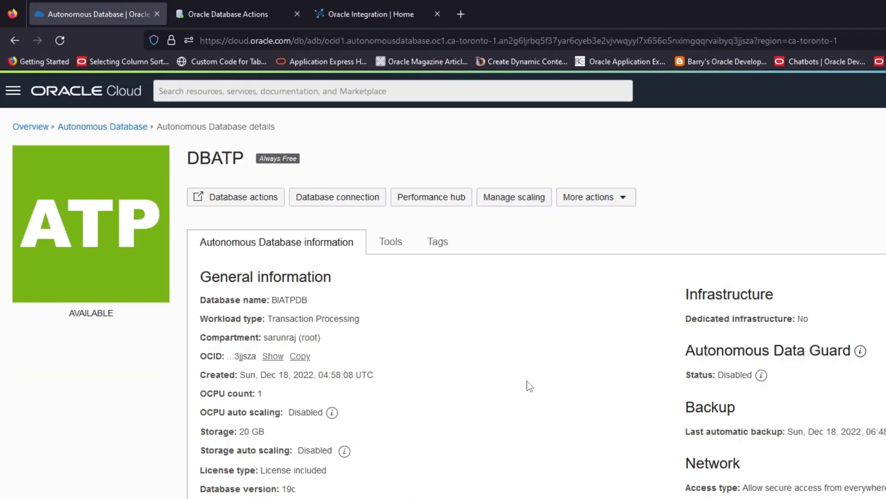
- Open the DBATP database's connection details, bring up the Instance Wallet download, and look over the connection strings
drag(359, 428, 339, 231)
mouse_move(316, 298)
mouse_down()
mouse_move(339, 212)
mouse_move(384, 283)
mouse_up()
click(340, 203)
drag(383, 408, 405, 450)
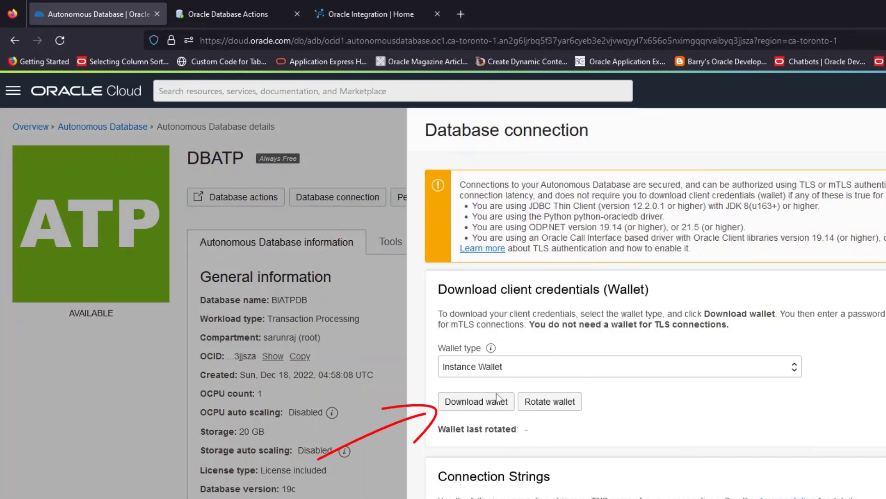
click(455, 401)
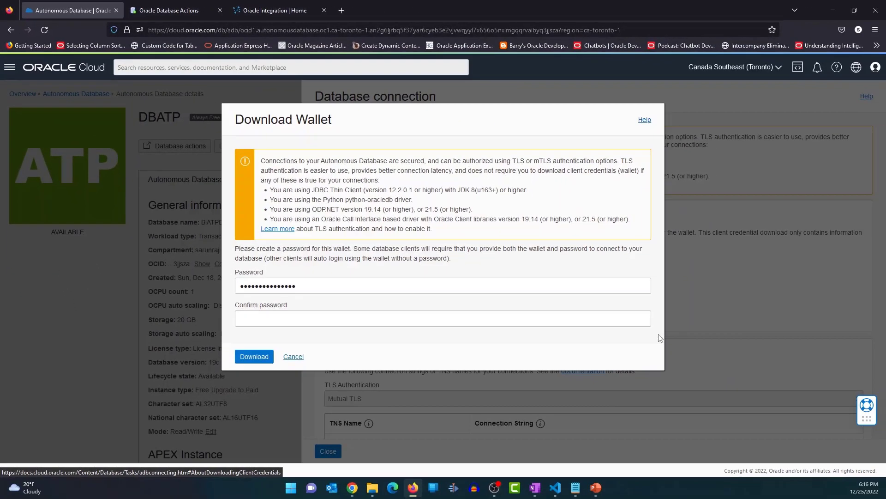
key(Escape)
scroll(696, 277, down, 2)
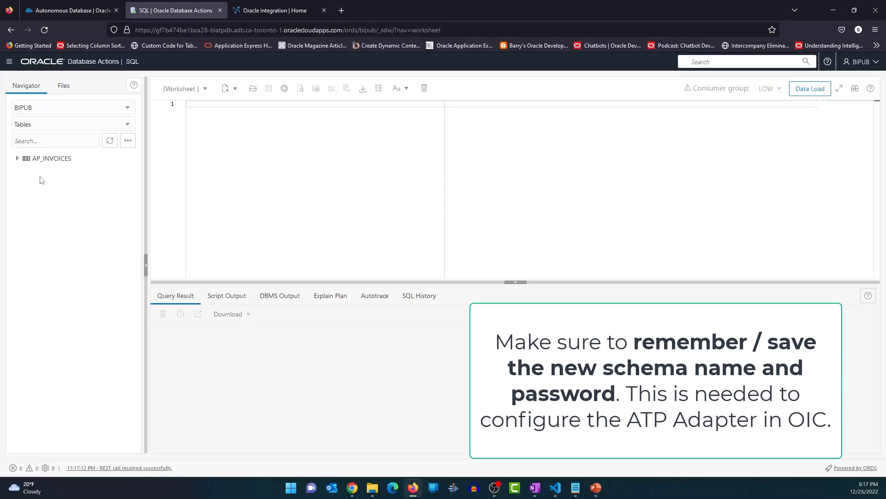
- Run select * from ap_invoices from the saved insert worksheet to check the table's rows, and return to the schema's table list
click(51, 158)
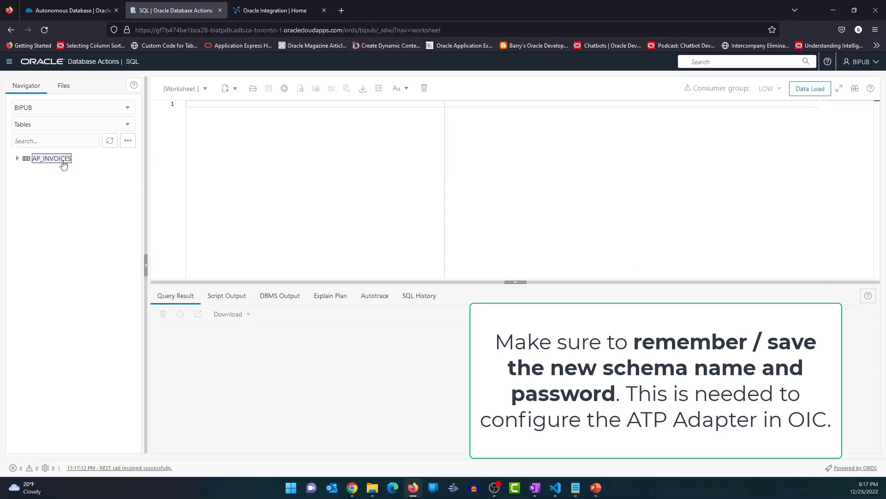
click(38, 166)
drag(272, 103, 157, 104)
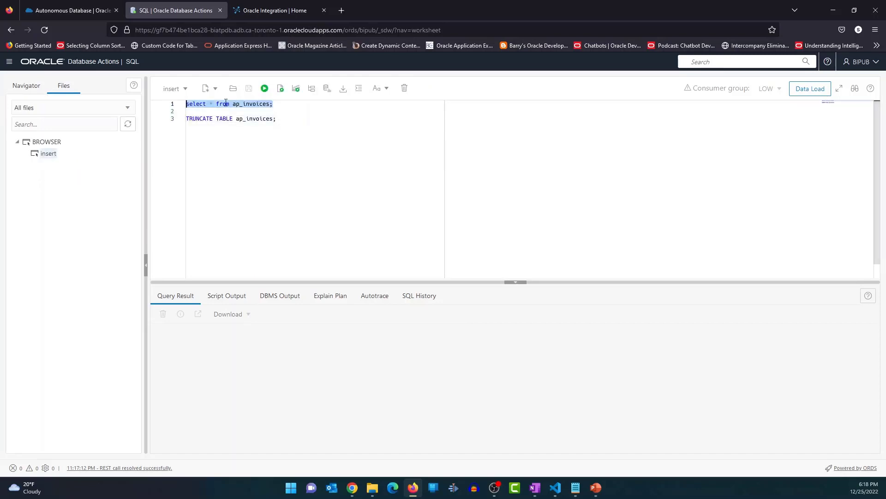
click(265, 89)
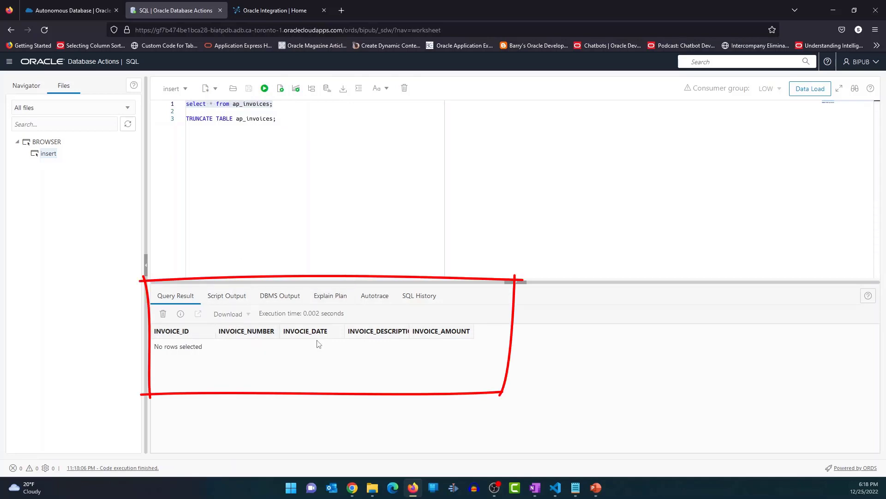
click(442, 207)
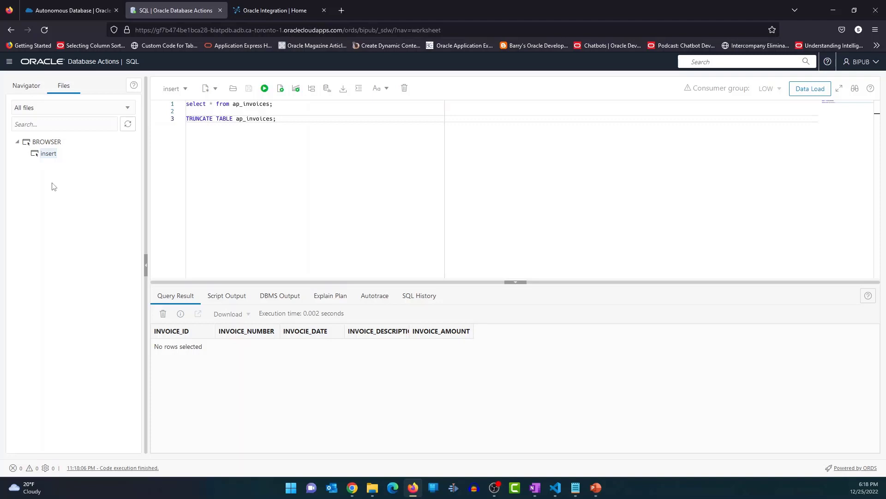
click(26, 86)
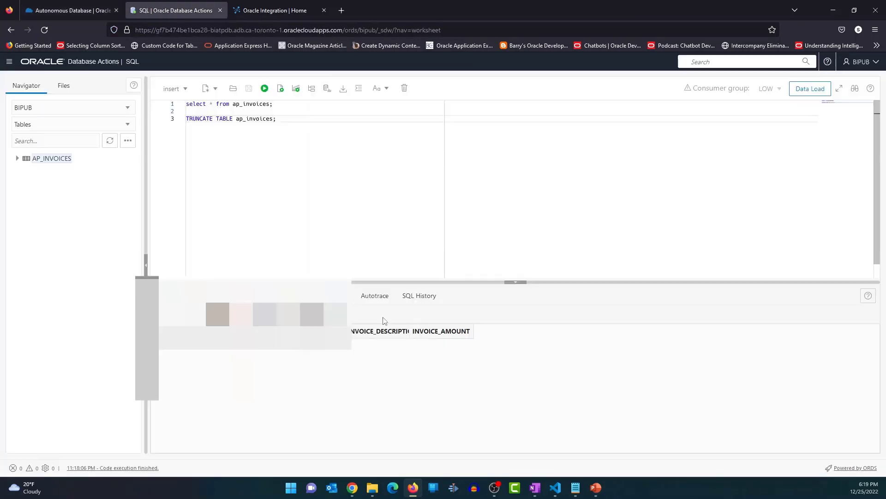
- Switch to Oracle Integration and open its list of connections
click(283, 9)
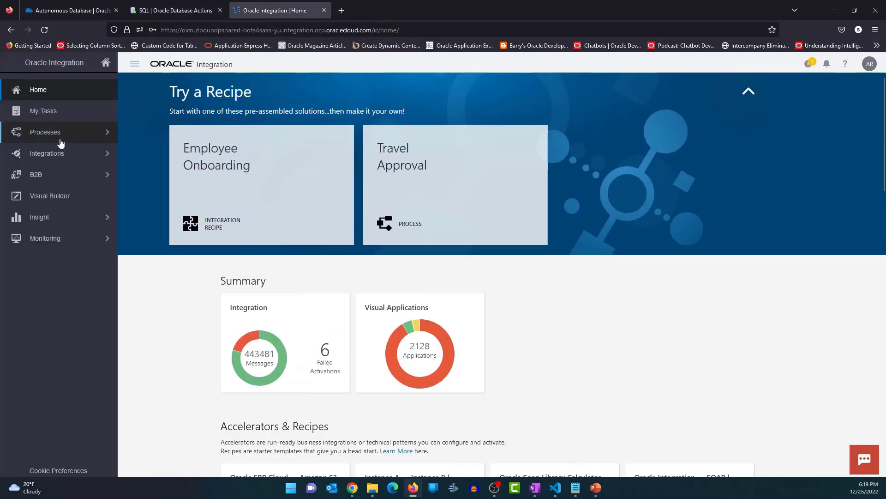
click(64, 154)
click(67, 116)
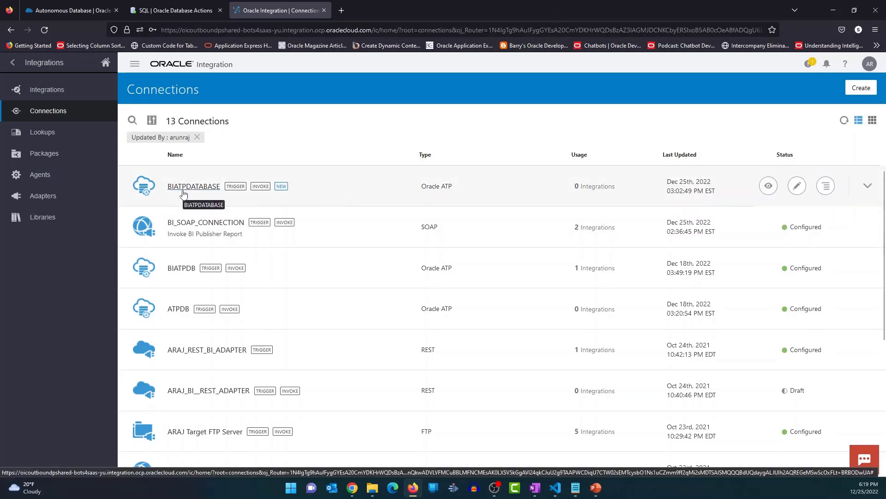
- Start a new connection, search the adapters for "atp", and choose the Oracle ATP adapter
click(863, 92)
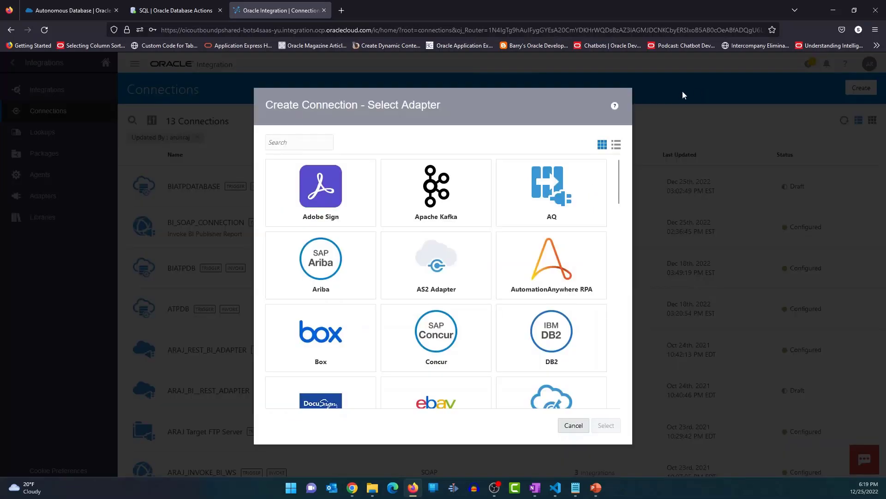
click(574, 426)
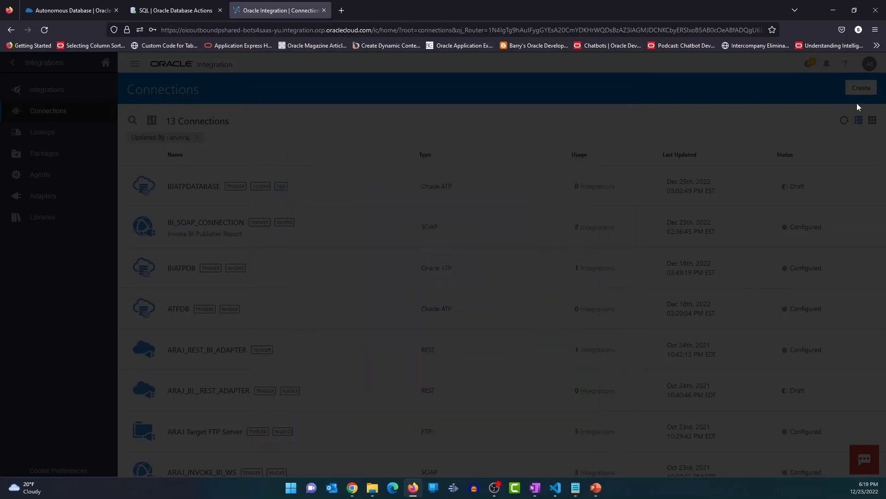
click(855, 91)
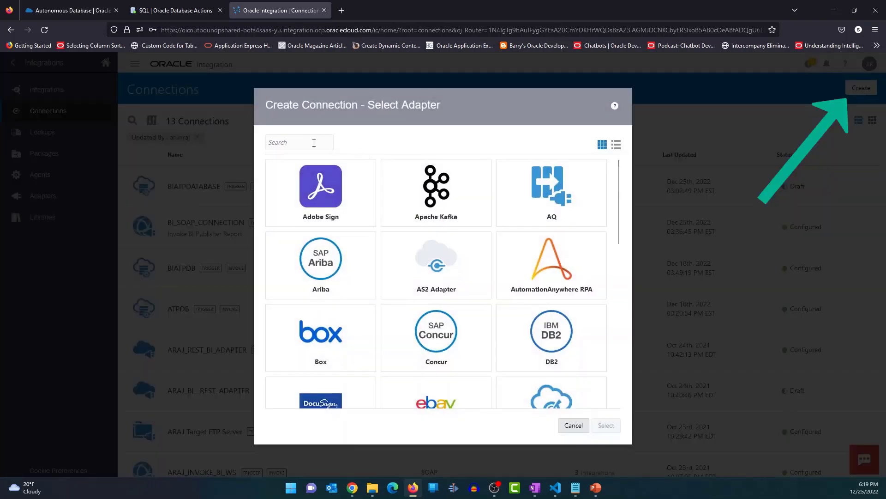
click(314, 142)
text(atp)
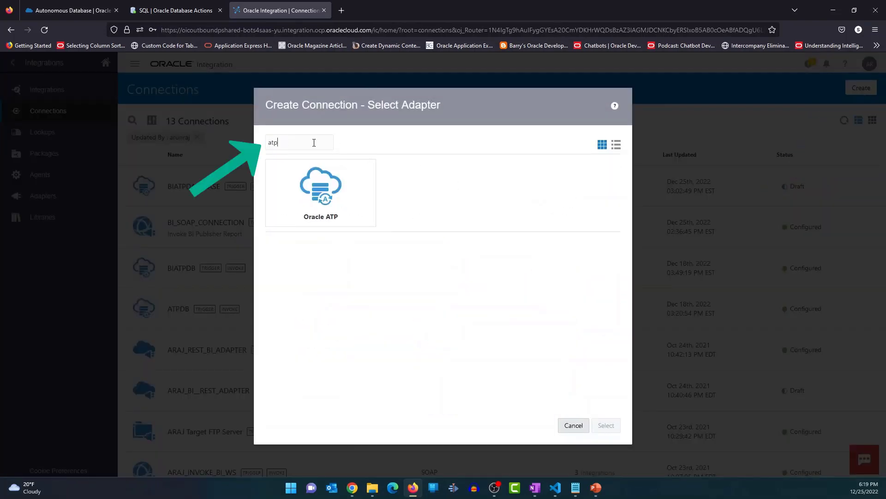
click(313, 207)
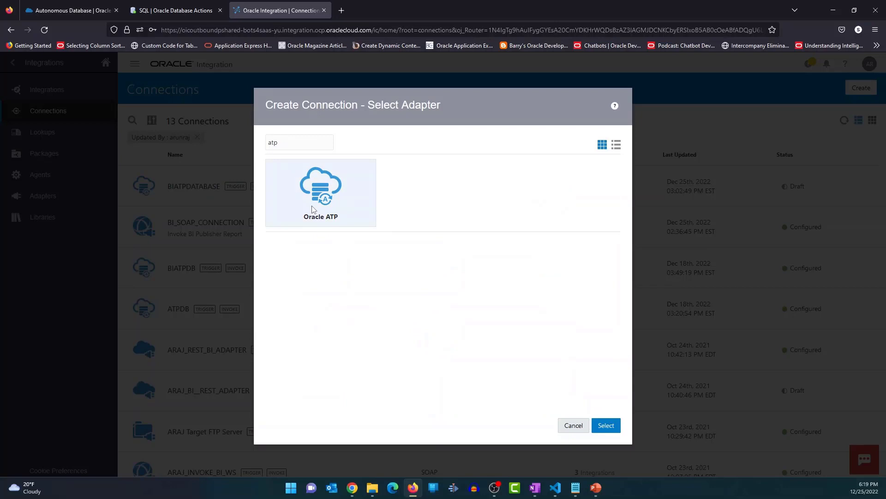
click(606, 425)
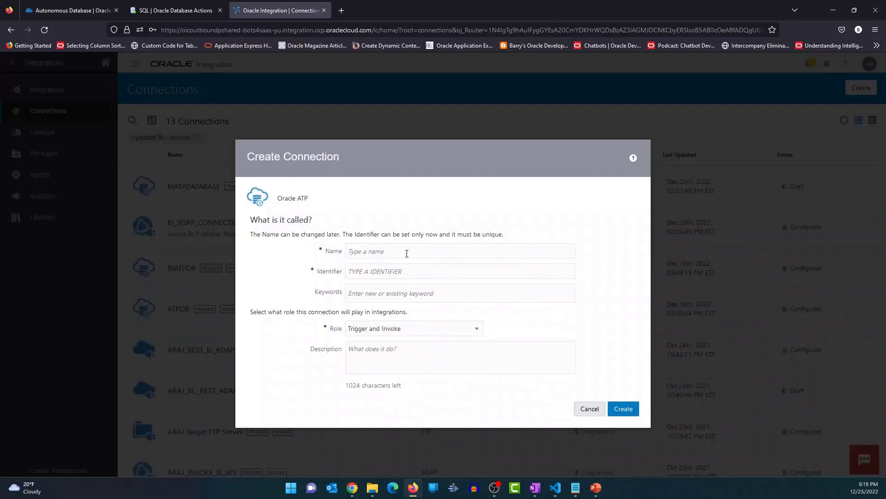
- Create the Oracle ATP connection with the name test_atp_Adapter and the Trigger and Invoke role
click(407, 253)
text(test_atp_Adapter)
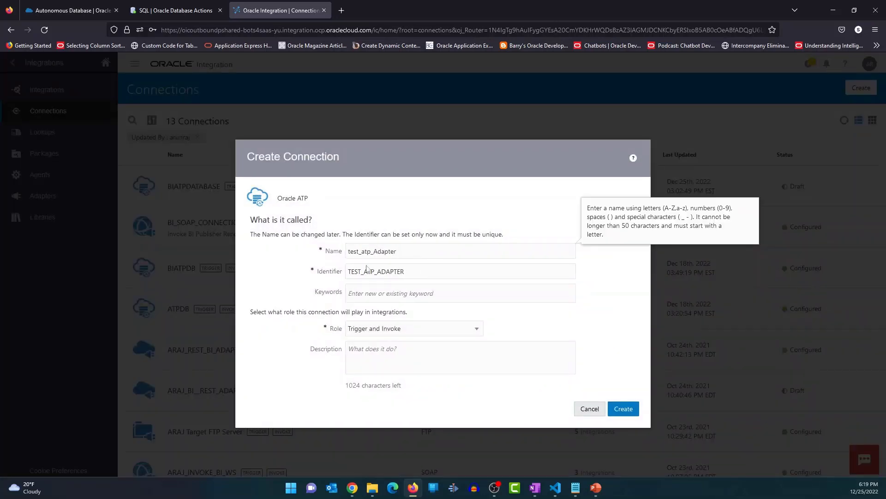
click(614, 314)
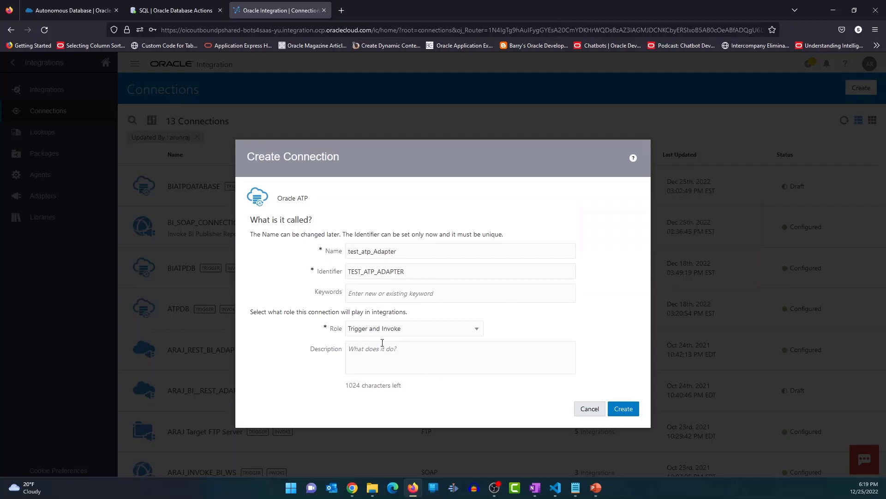
click(624, 409)
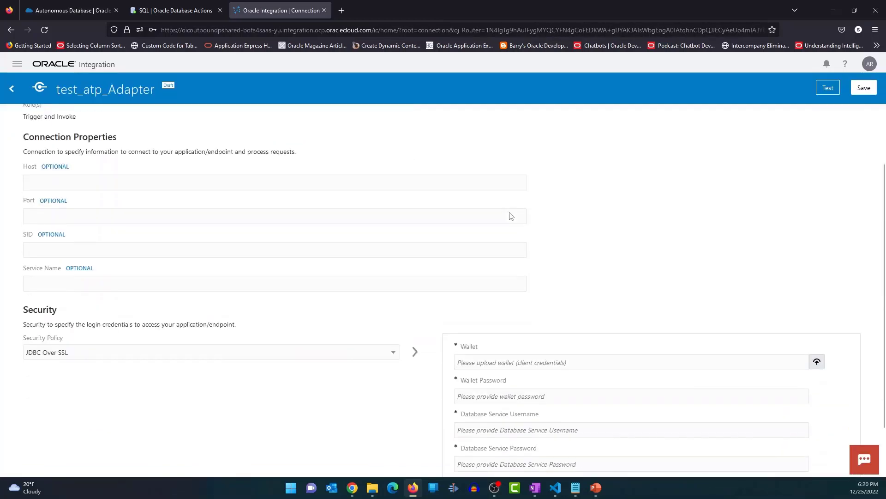
- Check the connection's Service Name and wallet fields, bring up the wallet upload, and save the connection
scroll(508, 217, down, 1)
click(58, 249)
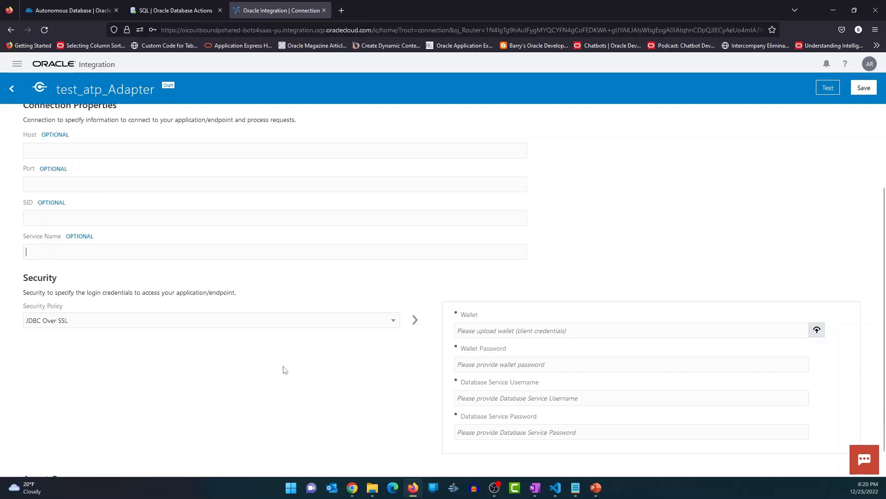
scroll(694, 229, down, 1)
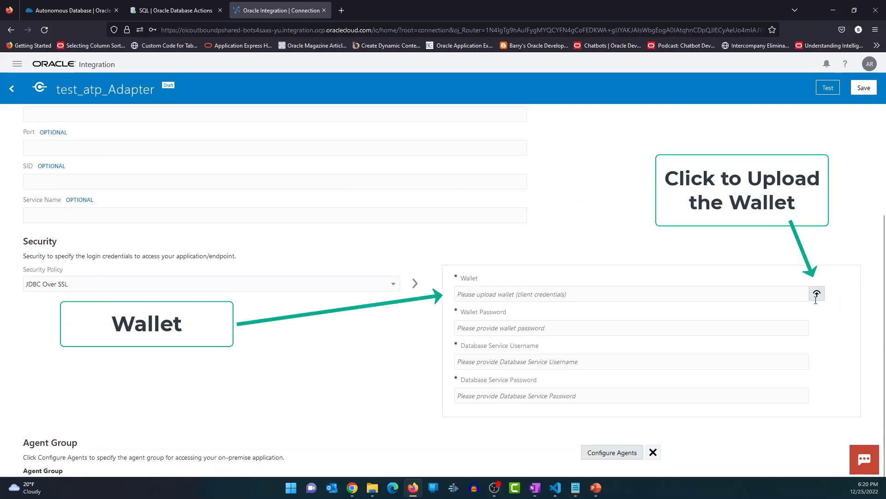
click(817, 294)
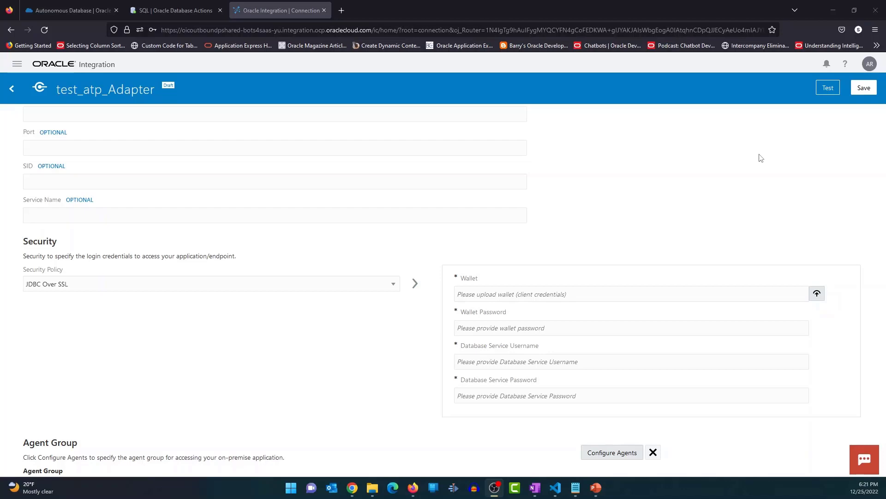
click(864, 87)
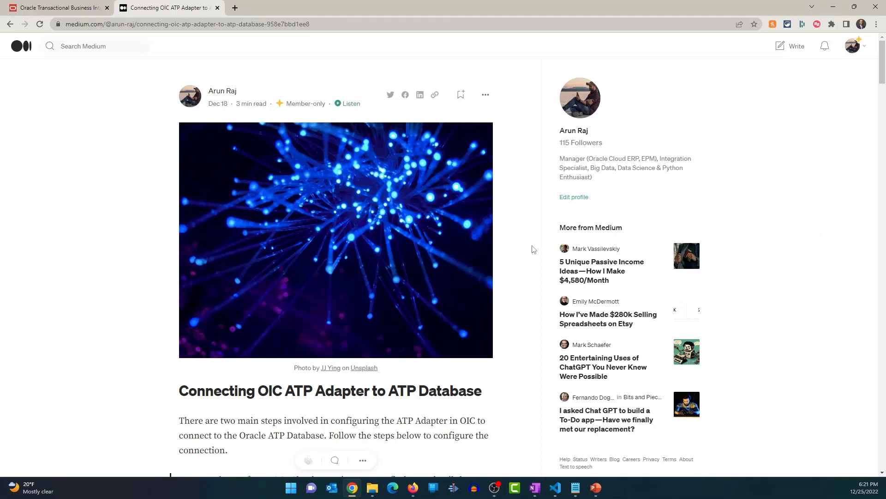
- Read through the Medium article on connecting the OIC ATP Adapter to the ATP Database
scroll(477, 249, down, 9)
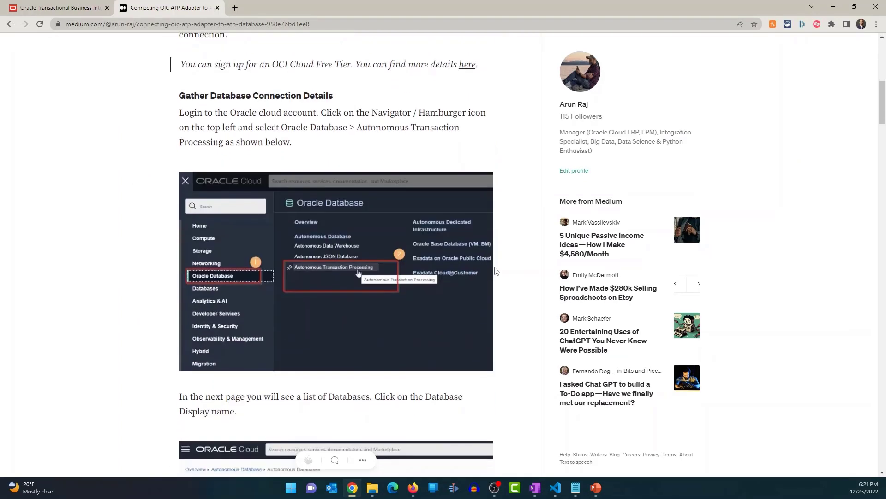
scroll(497, 271, down, 5)
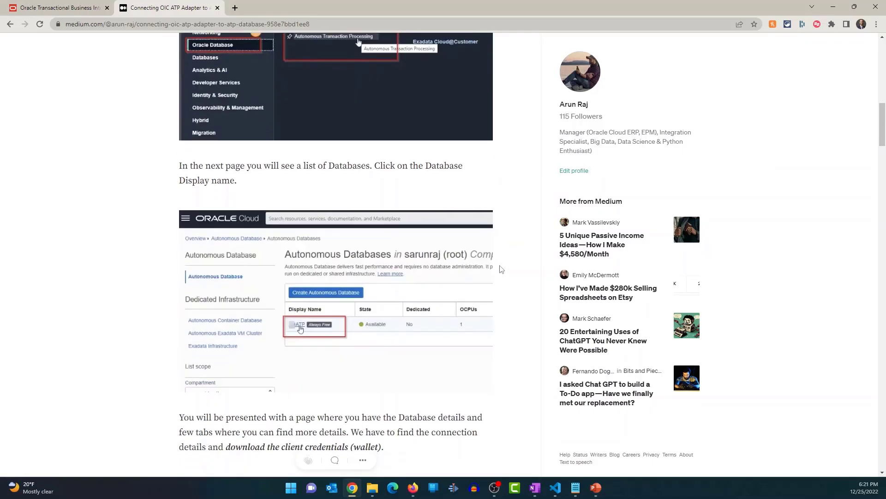
scroll(502, 269, down, 19)
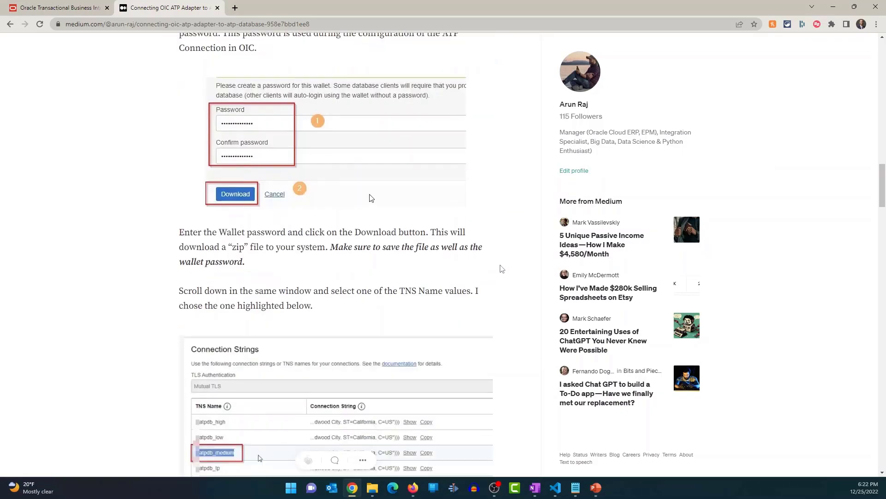
scroll(502, 269, down, 20)
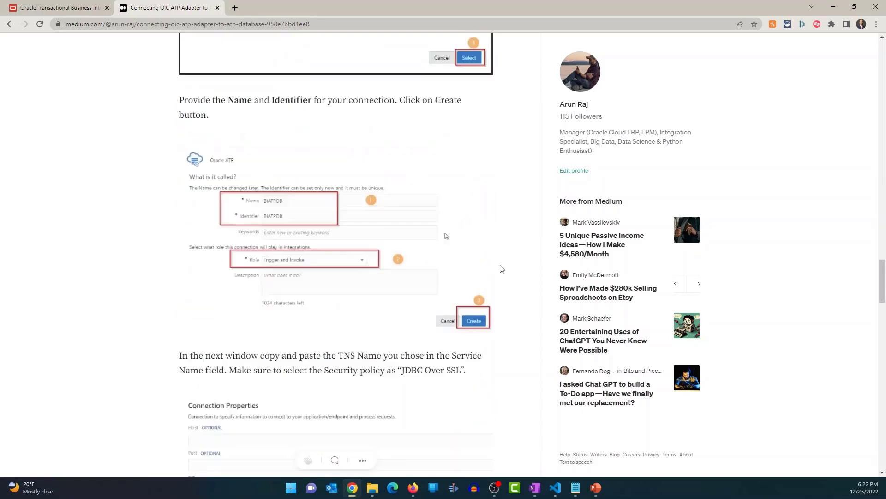
scroll(502, 269, down, 16)
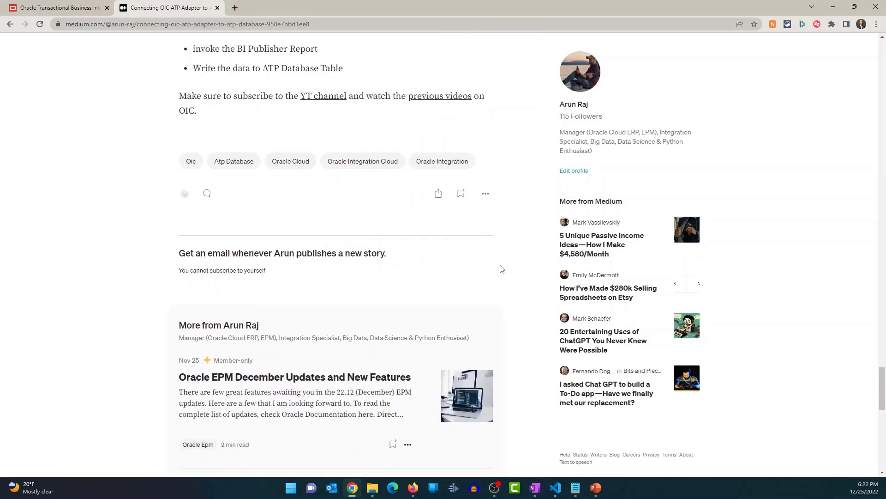
scroll(502, 269, down, 5)
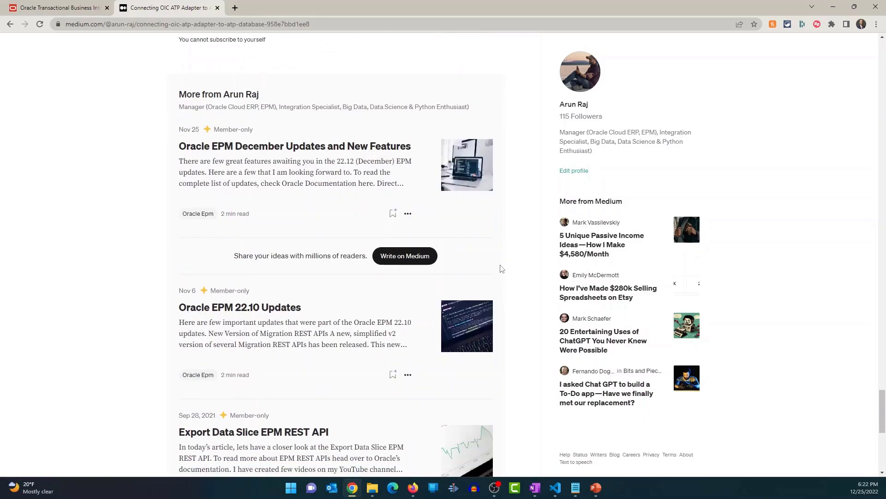
scroll(502, 269, up, 20)
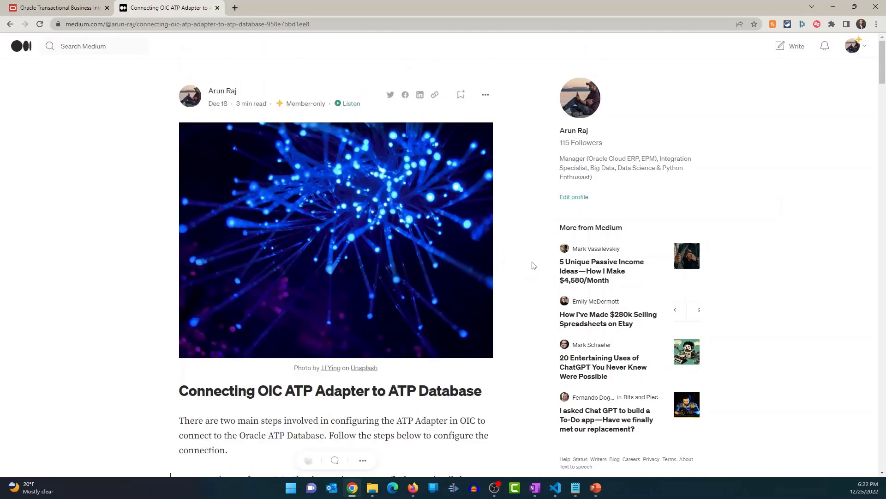
- View the output of the AP Invoice Details report in the BIP Tutorials folder, and return to the catalog
click(56, 8)
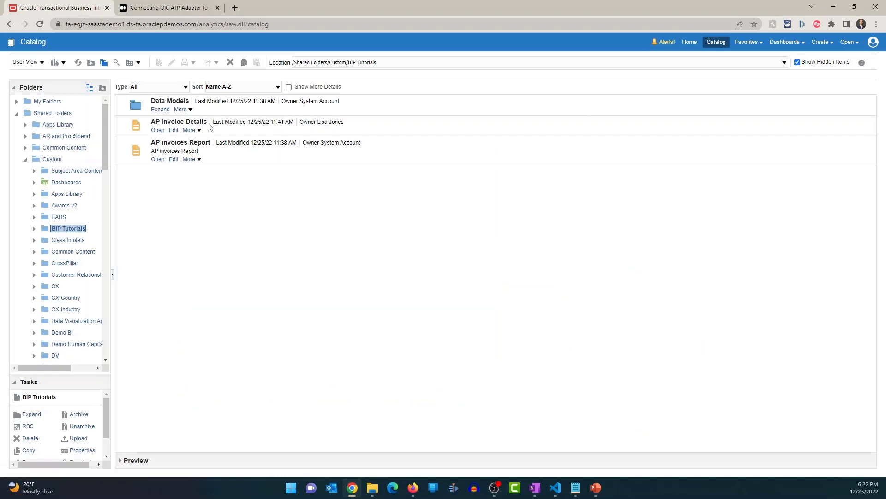
click(158, 130)
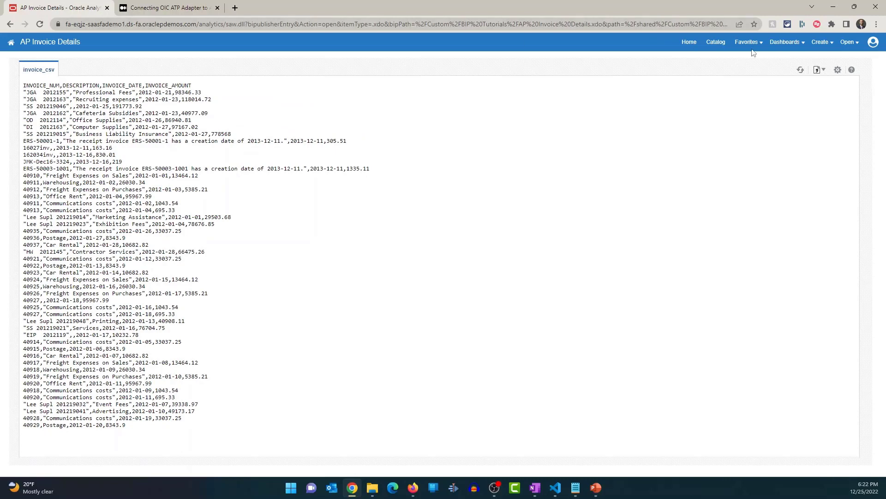
click(716, 42)
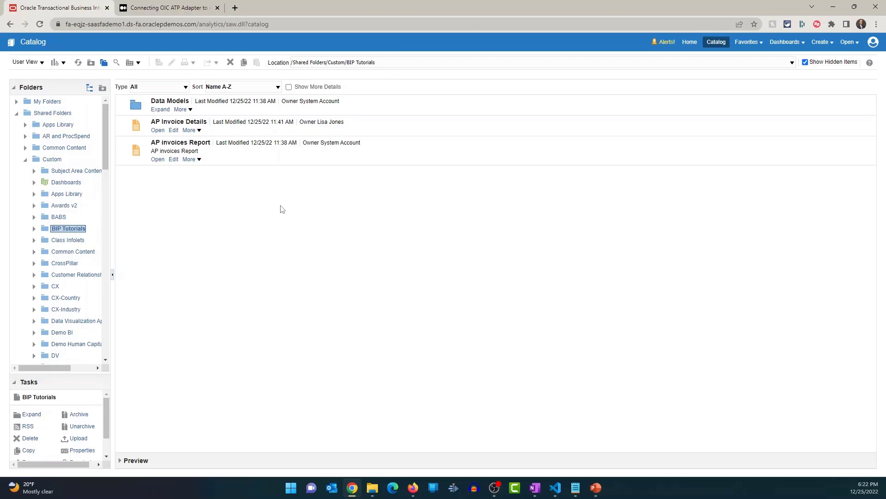
- Switch back to Oracle Integration and open the list of integrations
click(833, 7)
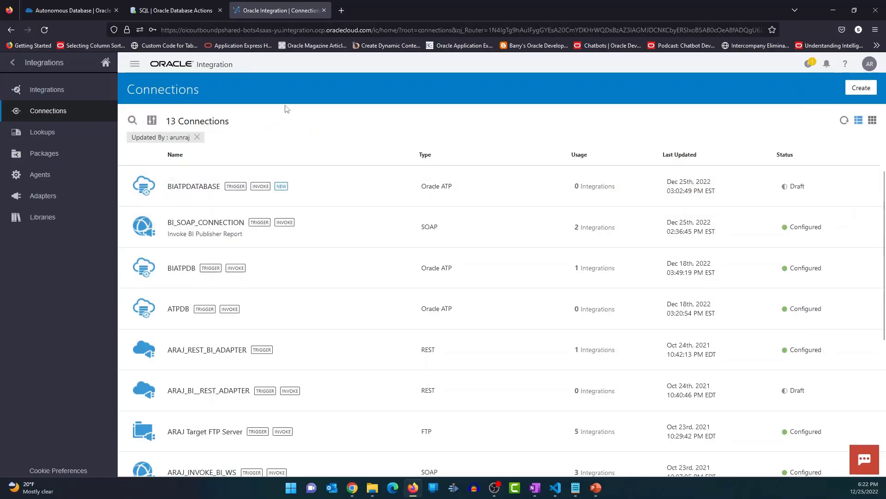
click(52, 90)
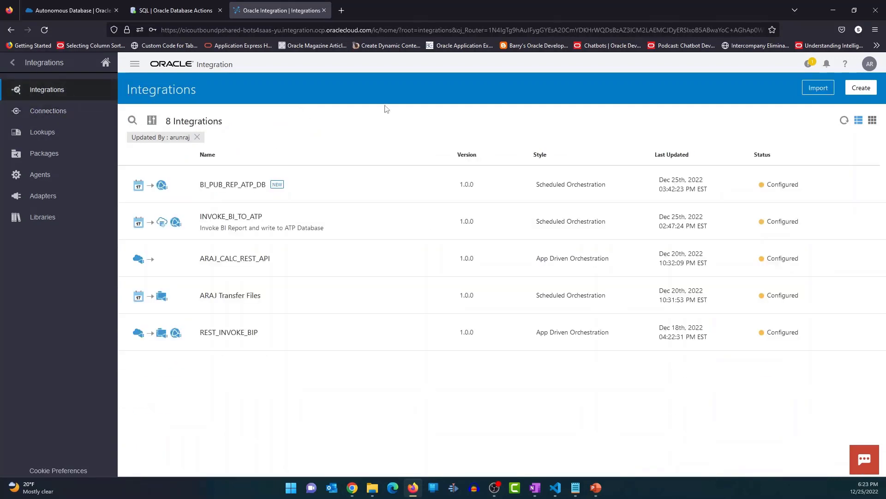
- Create a new Scheduled Orchestration integration named BIREP_TO_ATP_DB
click(860, 90)
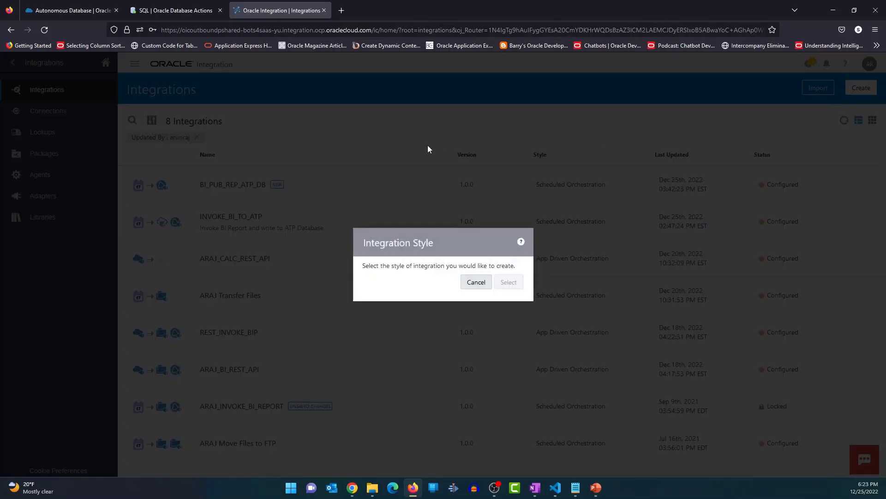
click(262, 263)
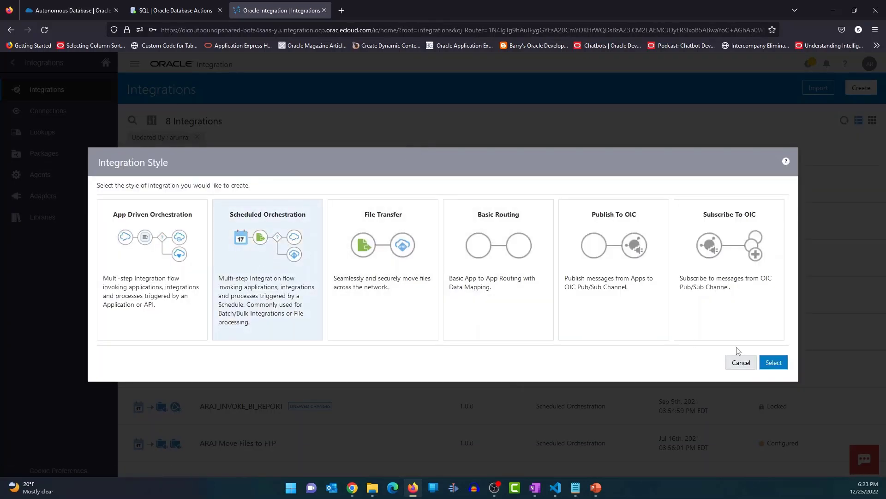
click(770, 364)
click(366, 237)
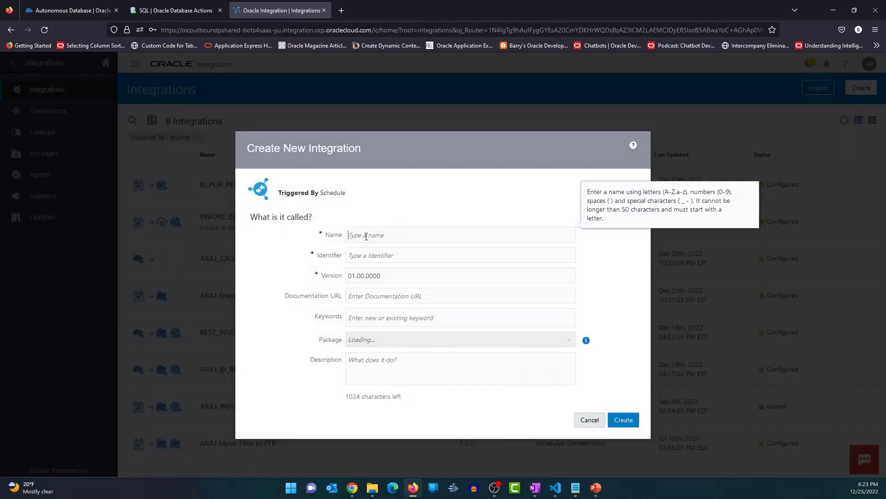
text(BIREP)
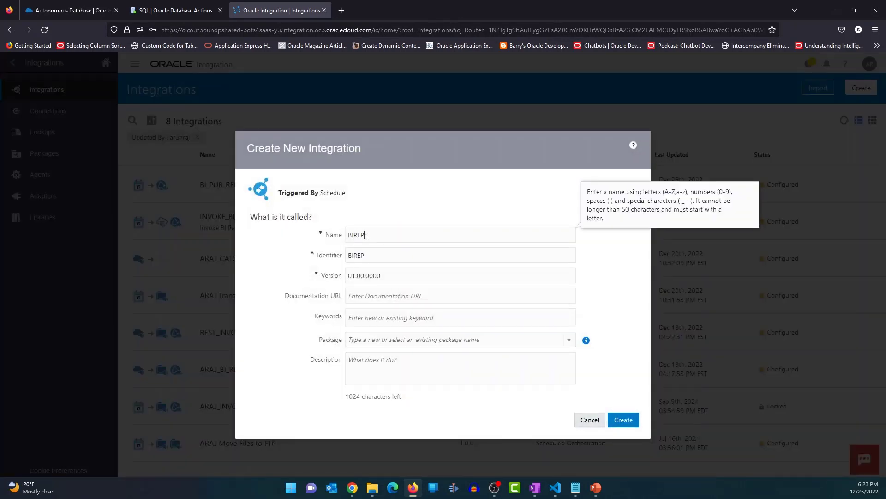
text(_TO_AD)
text(P_DB)
click(605, 305)
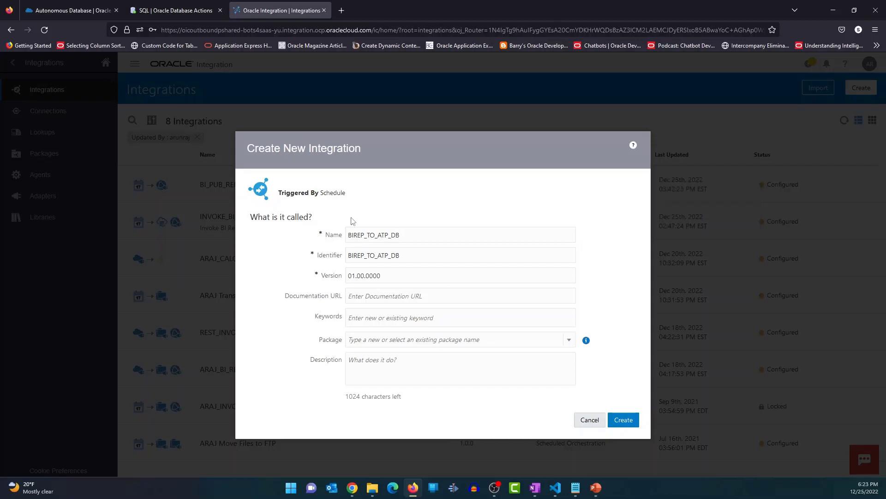
click(624, 420)
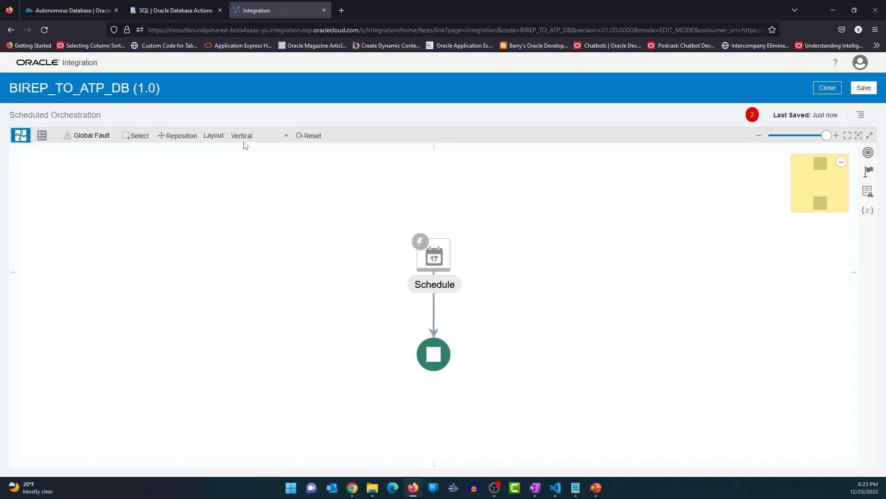
- Change the layout of the BIREP_TO_ATP_DB orchestration canvas to Horizontal
click(285, 136)
click(270, 152)
drag(330, 315, 57, 215)
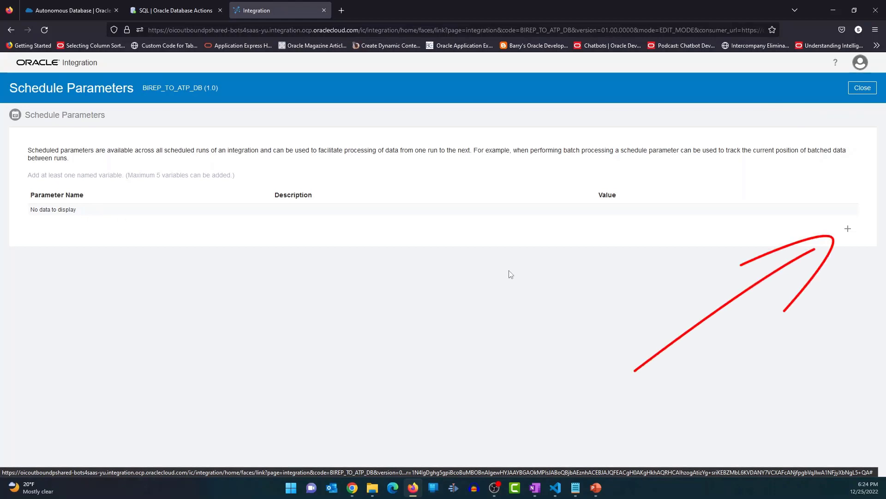
- Add the schedule parameter bireport_name with the default value /Custom/BIP Tutorials/AP Invoice Details.xdo, and return to the orchestration
click(847, 229)
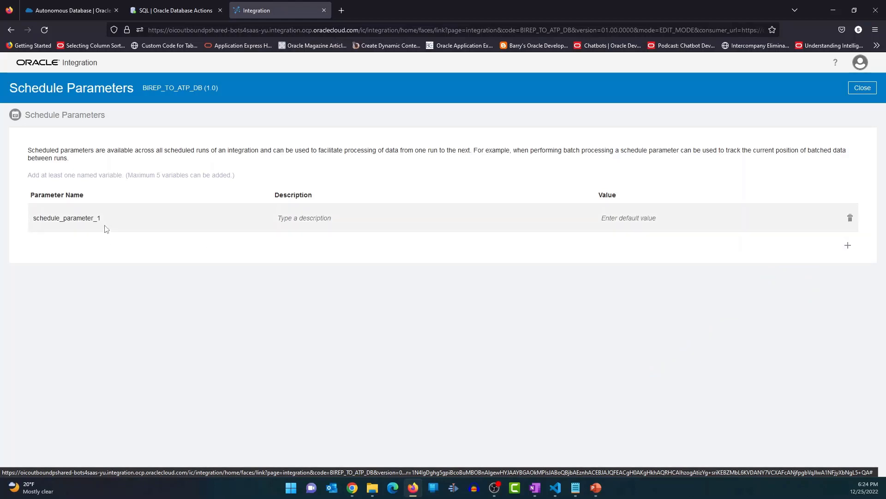
text(bireport_name)
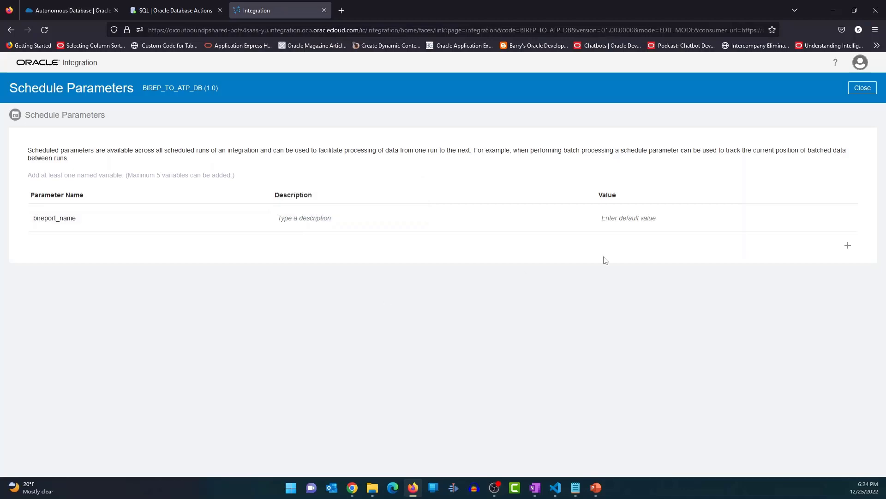
click(651, 218)
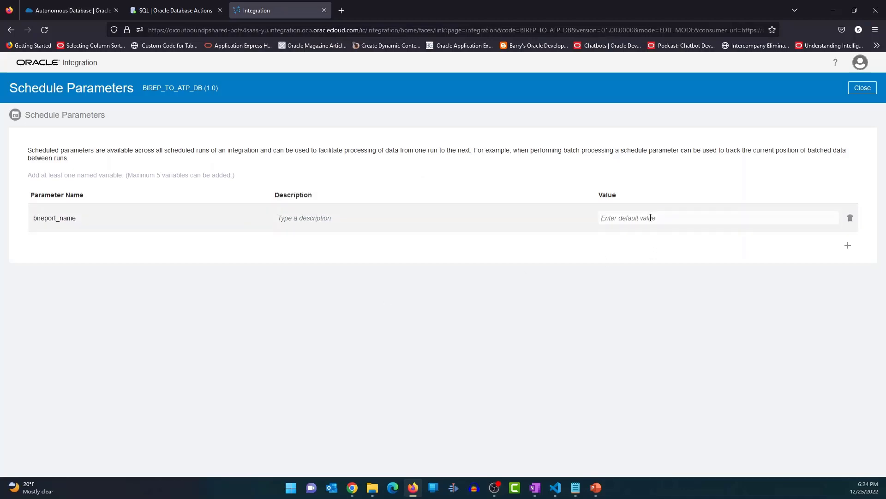
text(/Custom/BIP)
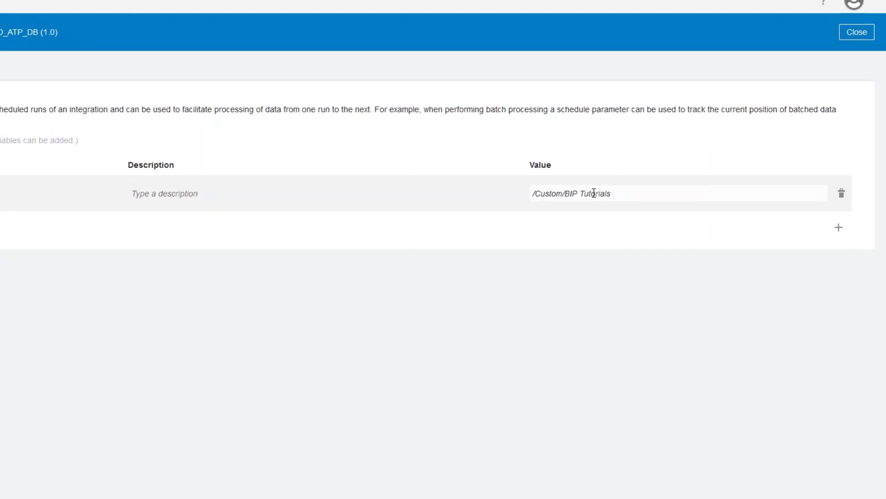
text(Tutorials/AP Invoice Details.xdo)
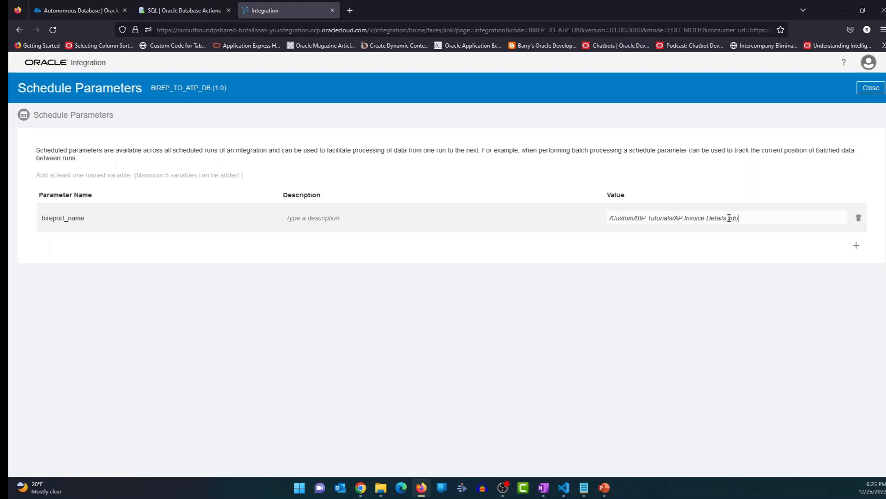
click(871, 88)
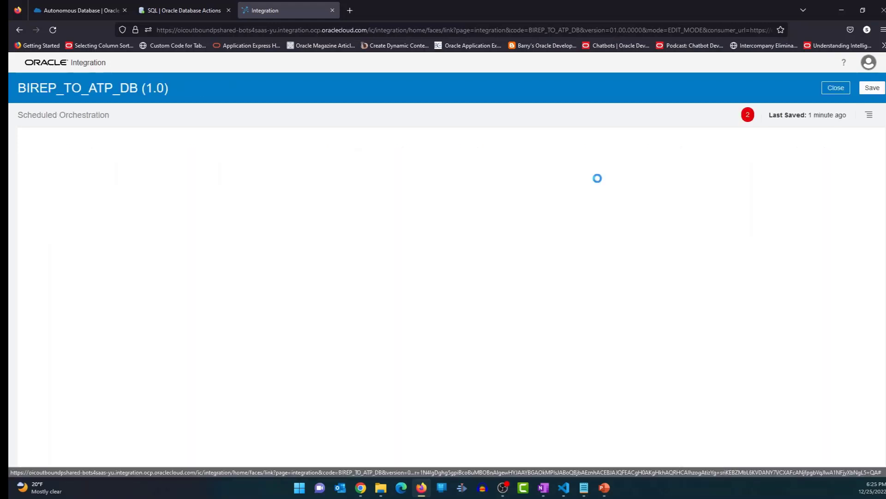
- Assign $bireport_name as the primary business identifier for tracking and save the tracking settings
click(868, 117)
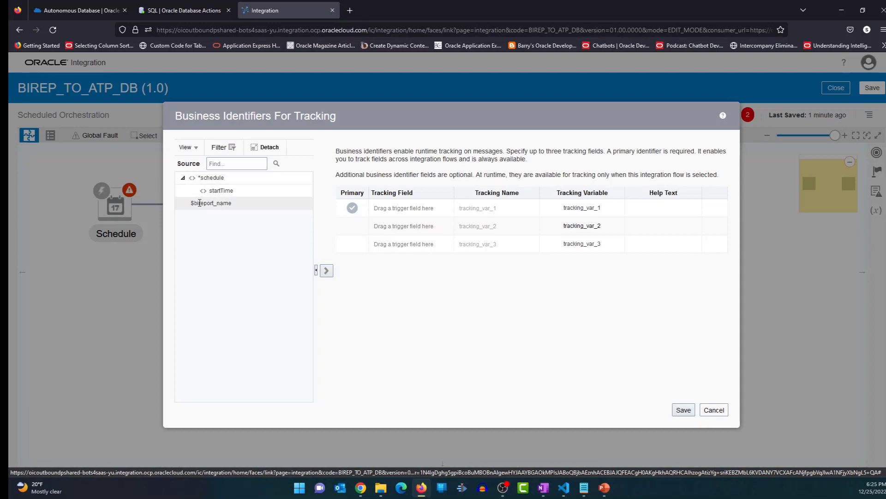
drag(200, 203, 397, 212)
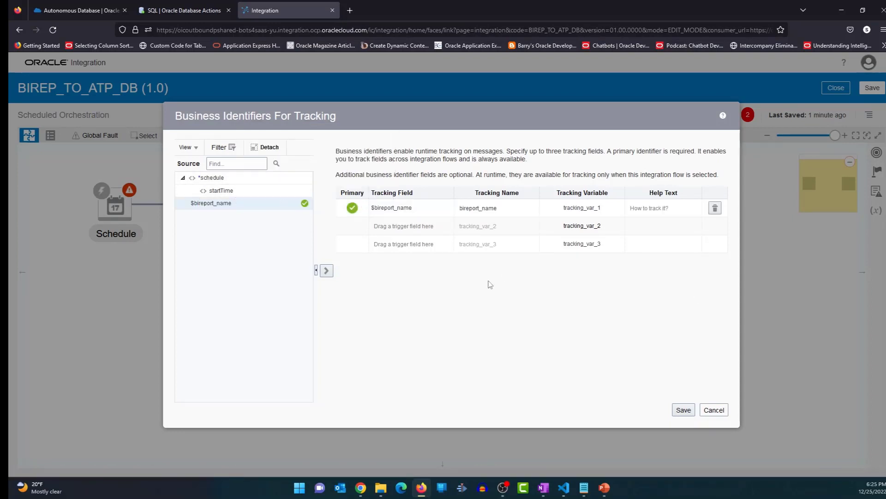
click(683, 410)
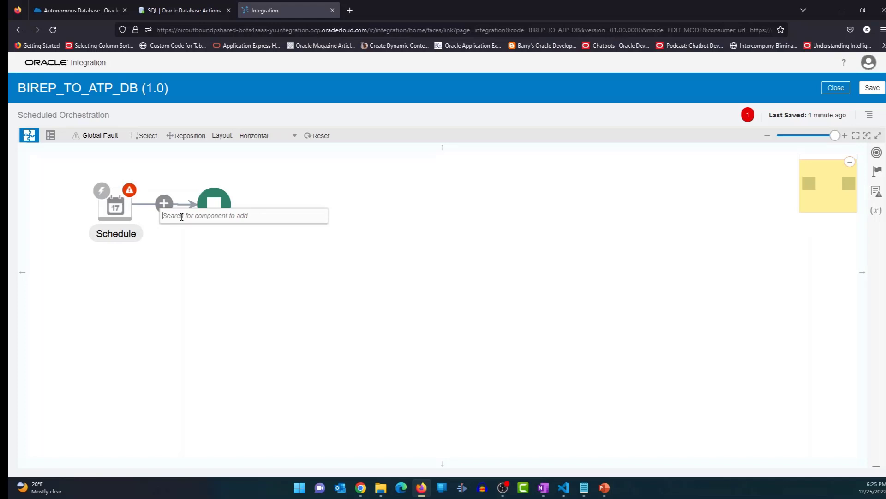
- Add the BI SOAP connection as an invoke after the schedule and name its endpoint invokeBIPReport
text(so)
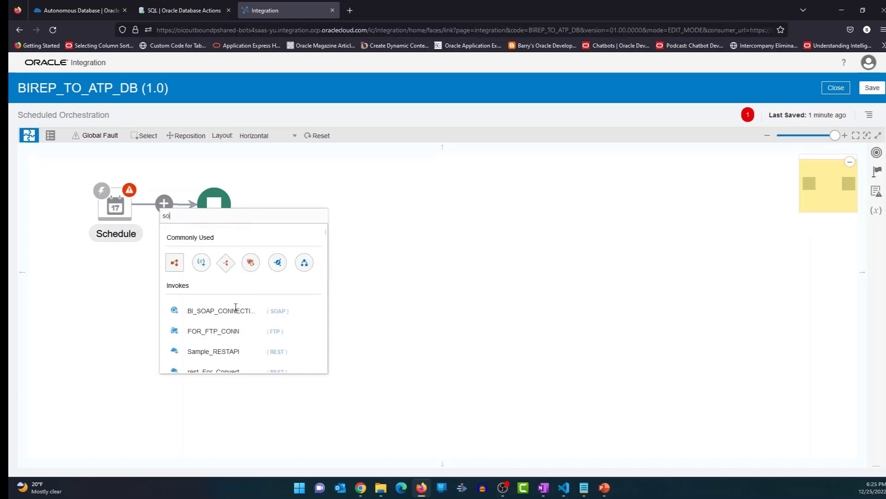
text(ap)
click(214, 259)
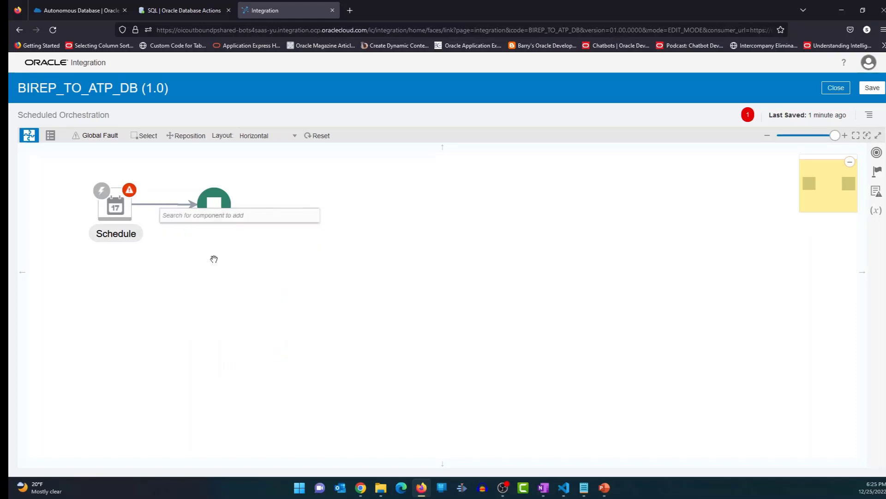
click(377, 207)
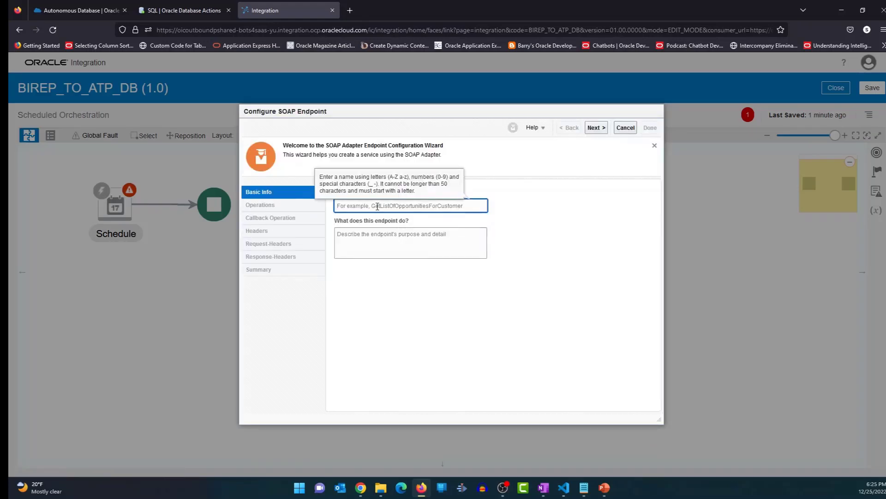
text(invok)
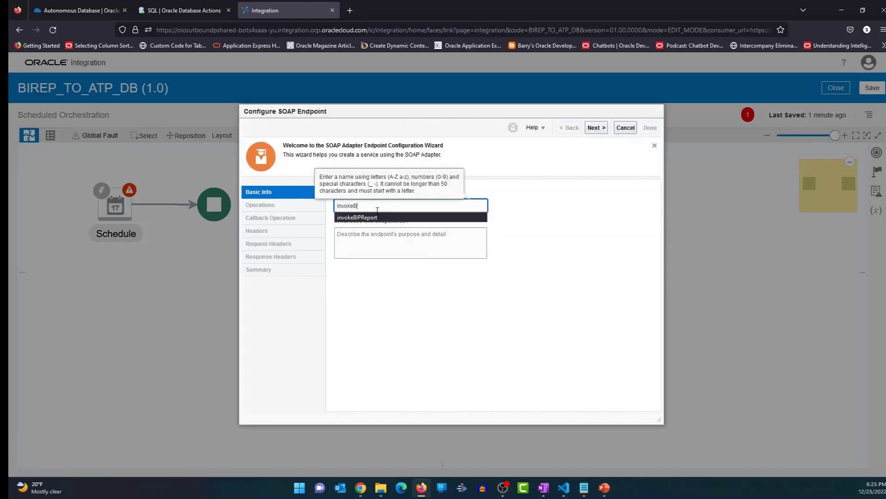
text(eB)
click(364, 217)
click(595, 127)
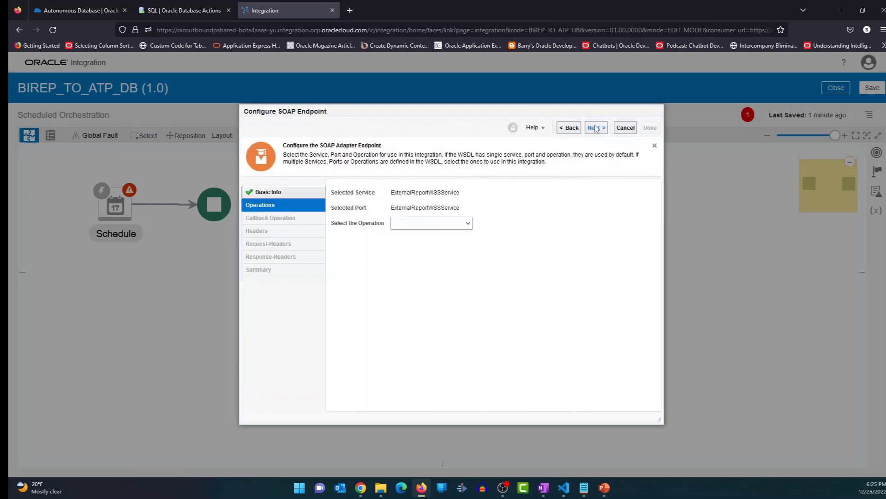
- Choose the runReport operation for the SOAP endpoint, keep headers unconfigured, and finish the endpoint configuration
click(468, 225)
click(409, 269)
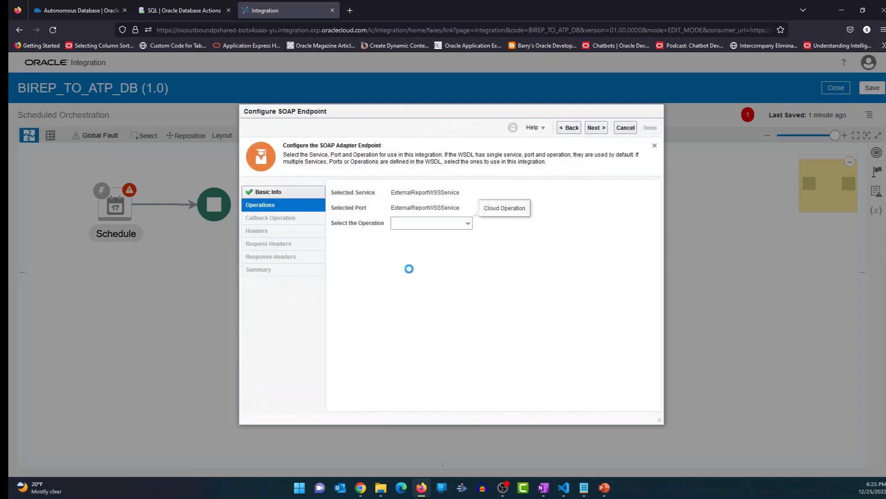
click(599, 129)
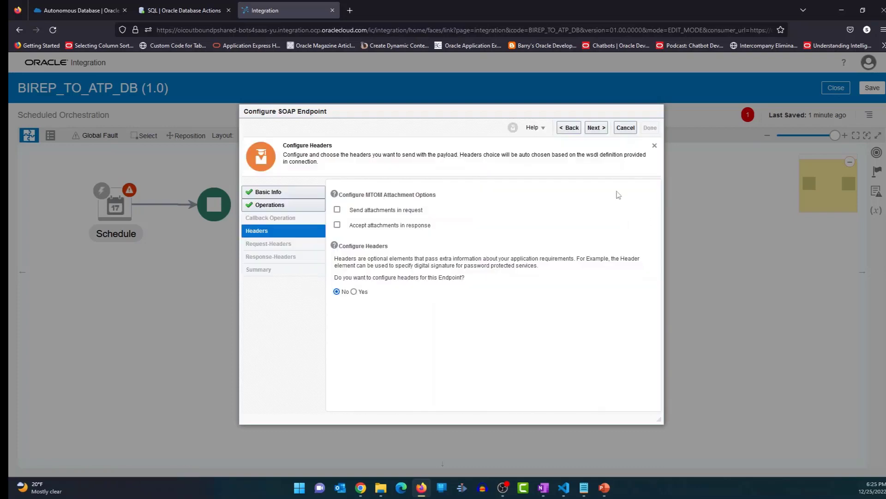
click(595, 128)
click(651, 130)
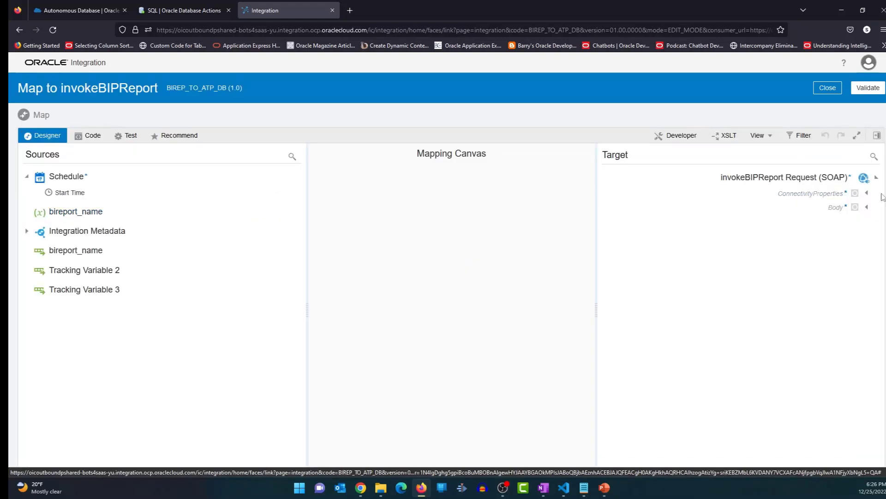
- Map the bireport_name schedule parameter to reportAbsolutePath under the runReport reportRequest node of the SOAP request
click(867, 208)
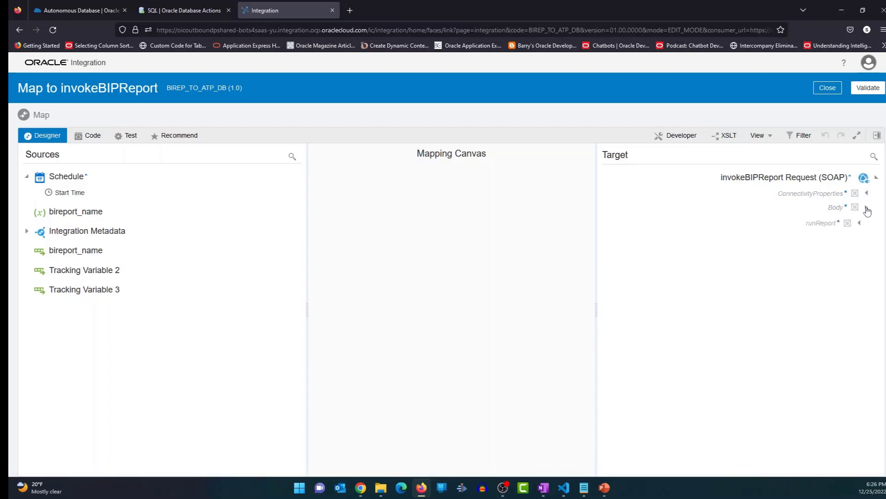
click(859, 223)
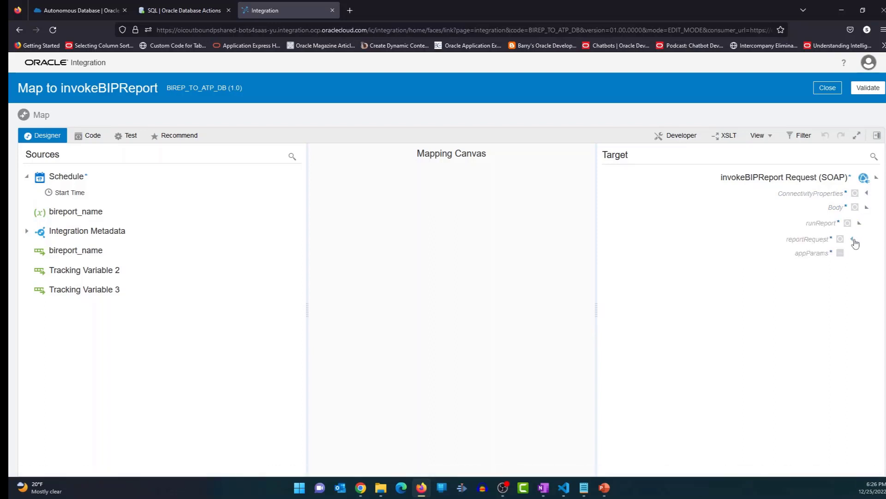
click(853, 240)
scroll(679, 337, down, 1)
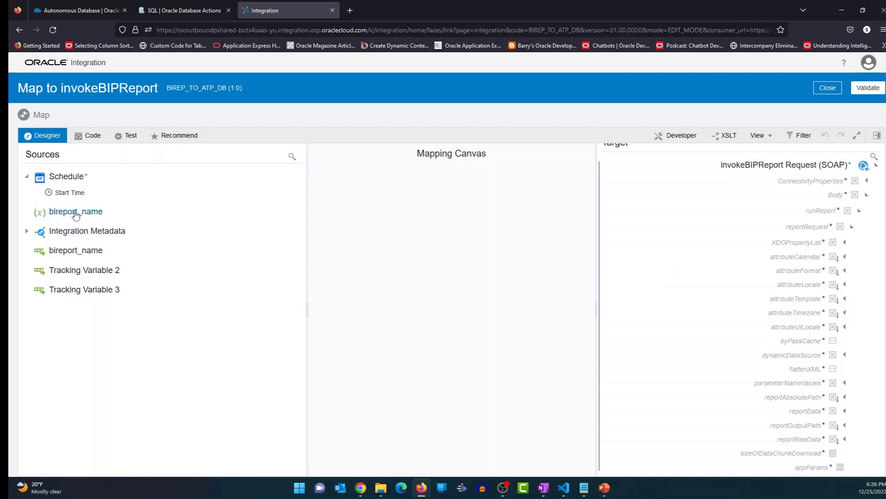
drag(76, 215, 734, 393)
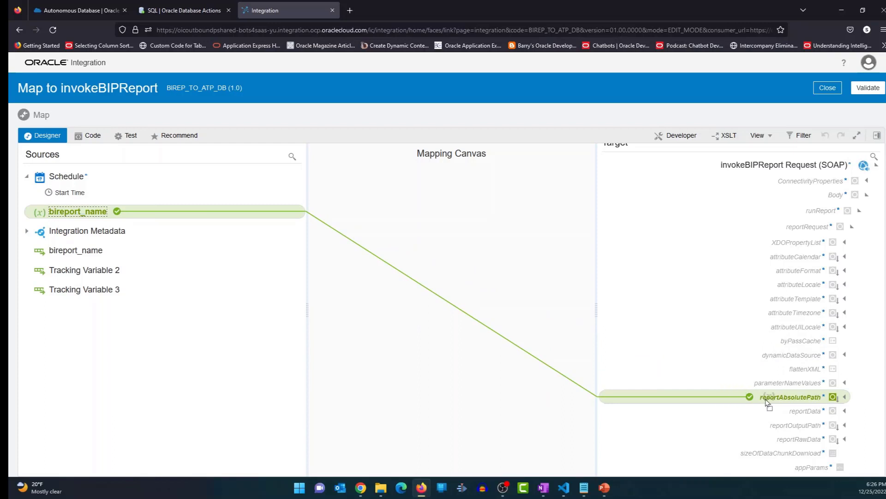
click(774, 402)
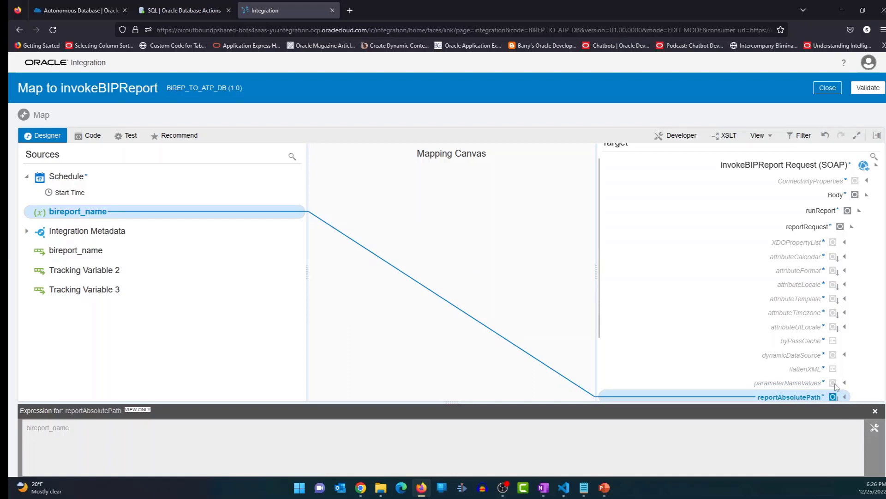
- Set sizeOfDataChunkDownload under reportRequest to the literal "-1", and validate and close the mapping
scroll(835, 386, down, 3)
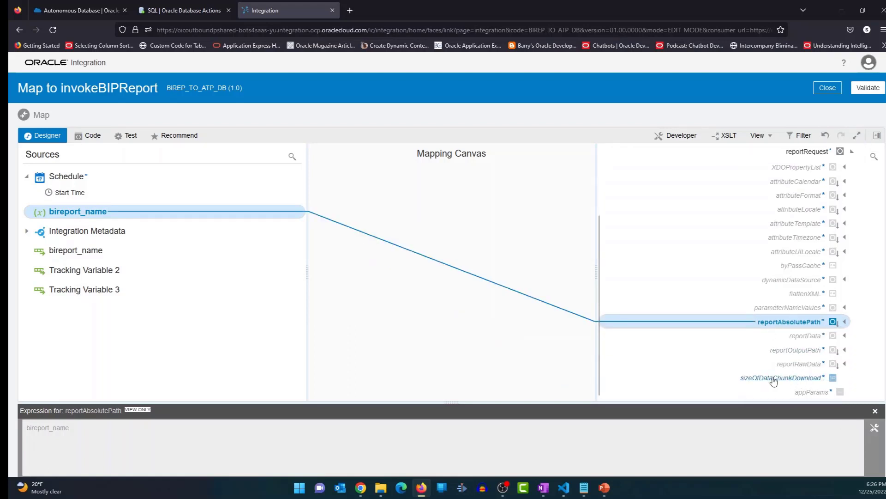
right_click(794, 380)
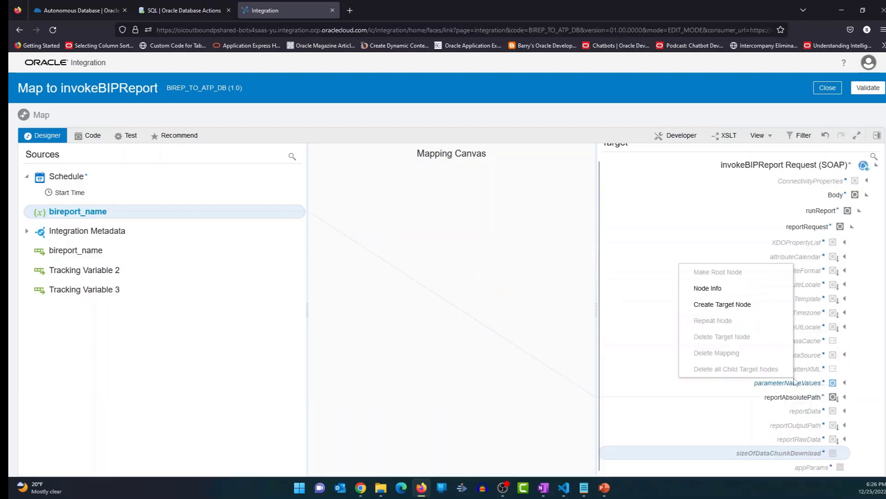
click(735, 305)
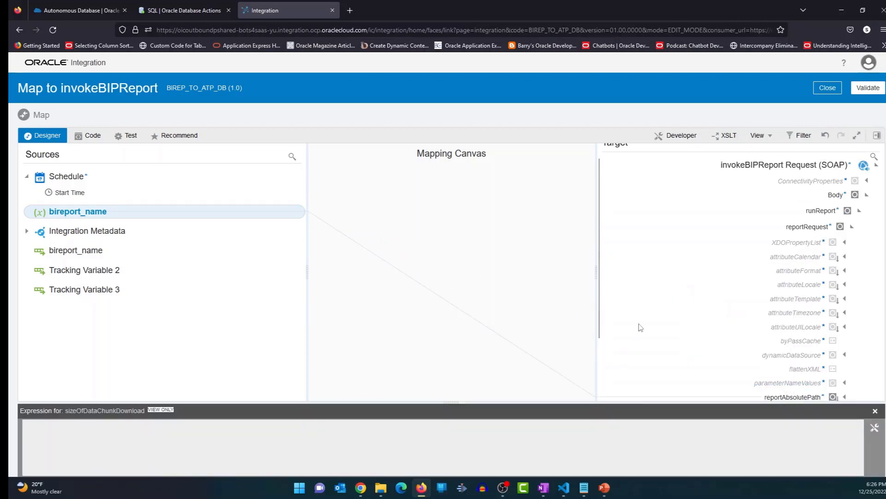
scroll(639, 326, down, 3)
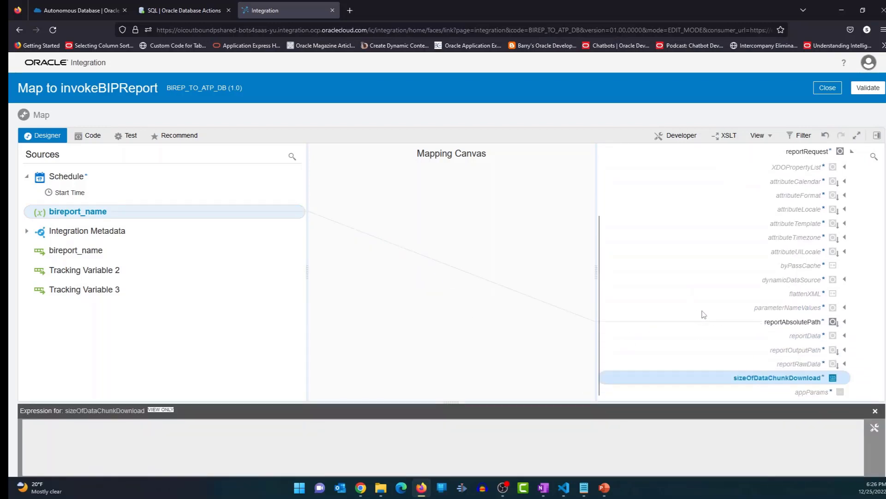
click(875, 428)
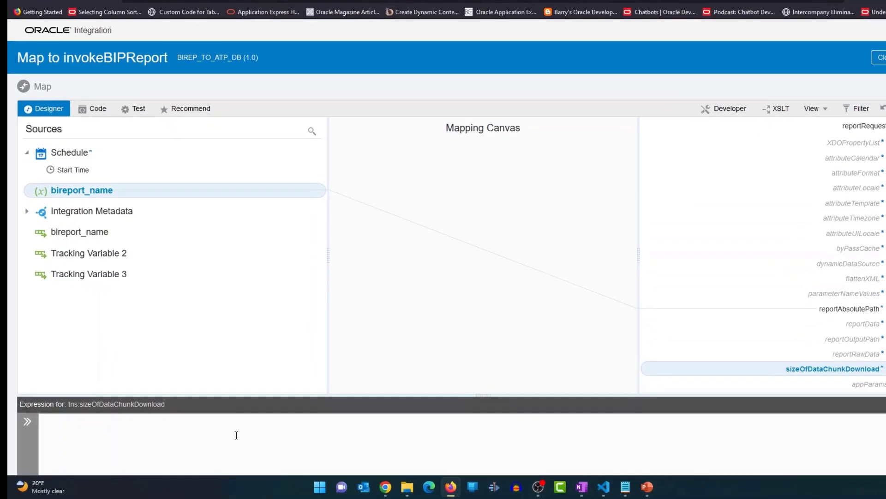
text("-1)
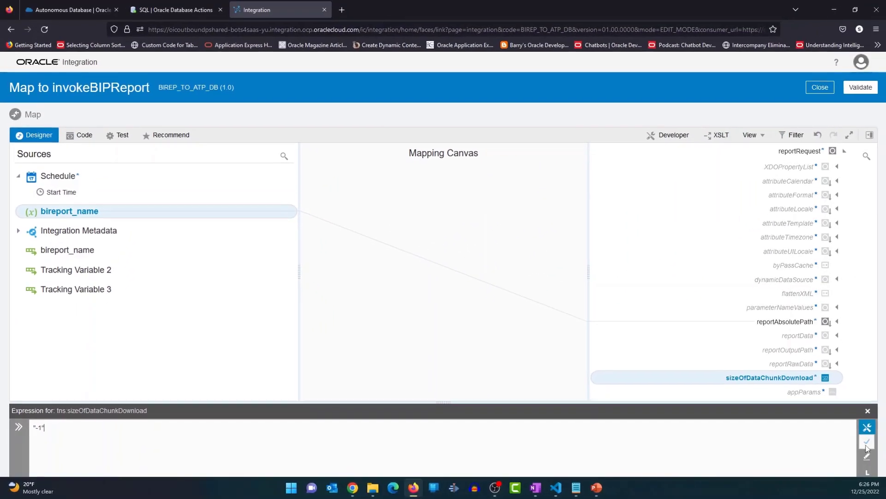
click(866, 441)
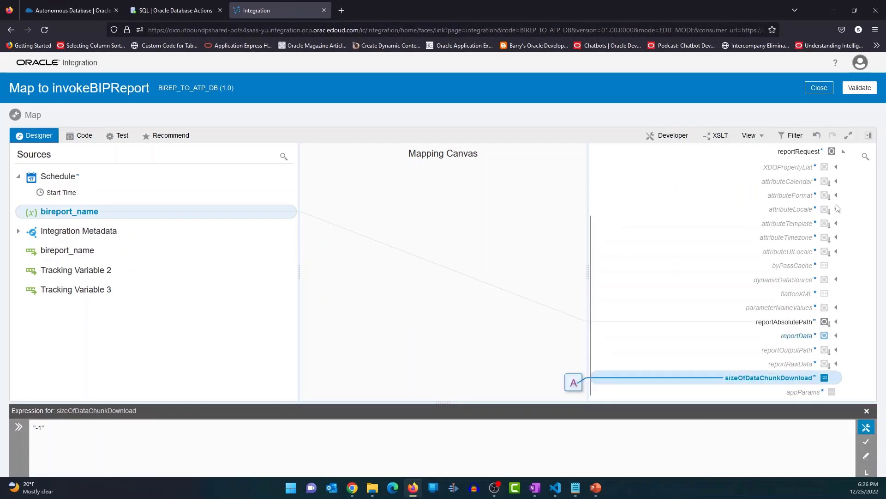
click(861, 91)
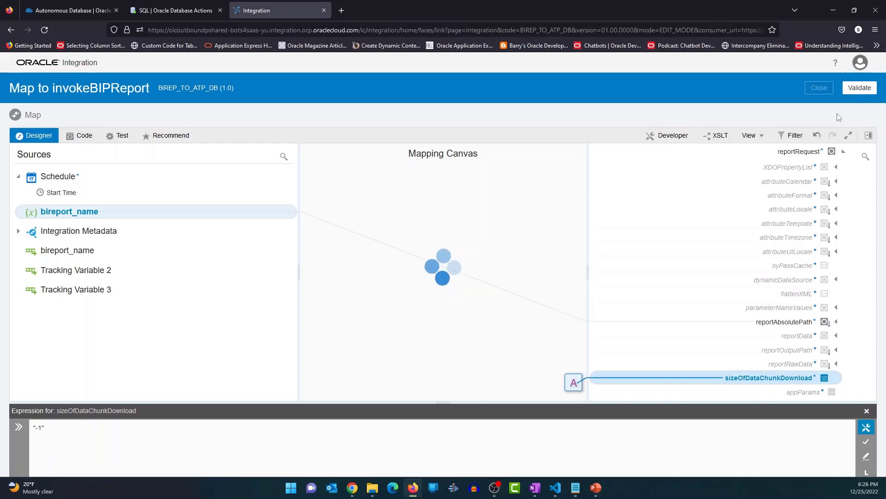
click(824, 107)
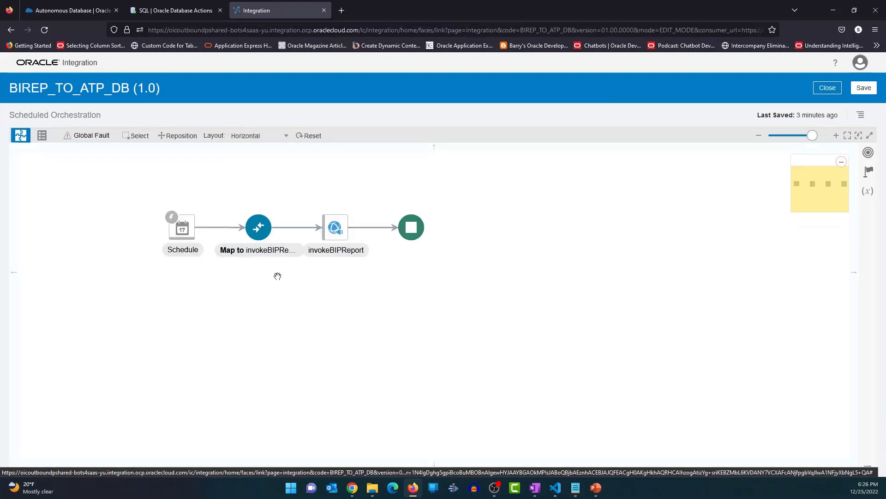
- Add an Assign action named decodeBase64Data after the invokeBIPReport call
drag(188, 201, 82, 181)
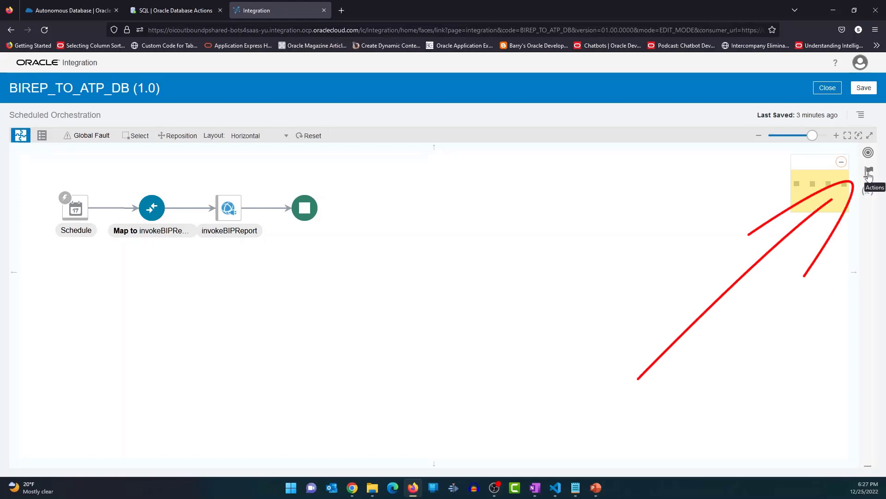
click(869, 176)
drag(652, 205, 271, 208)
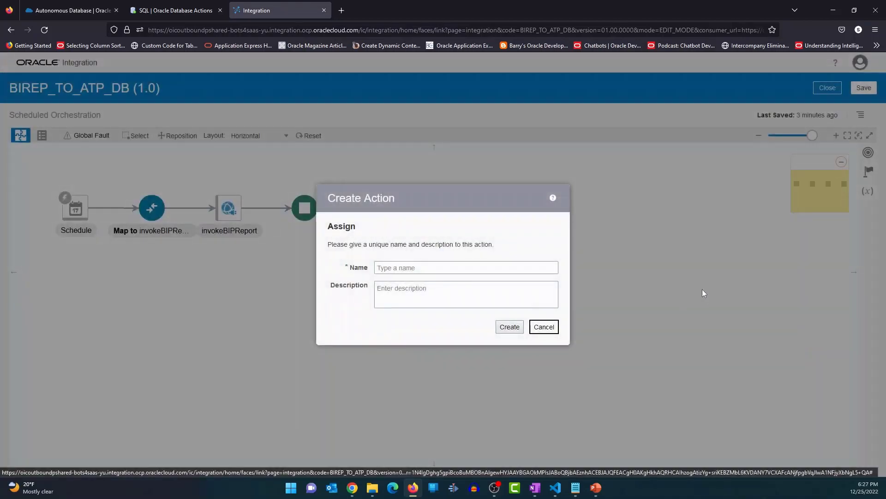
click(480, 268)
text(decodeBzs)
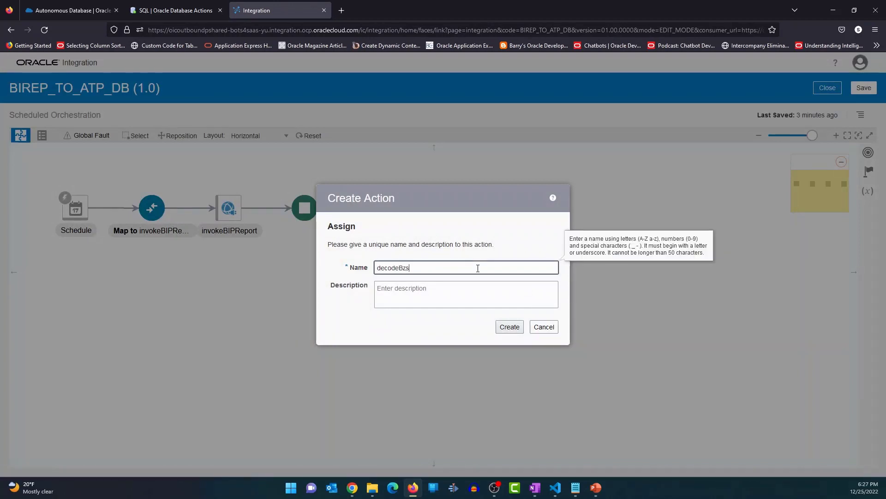
text(e64Data)
key(Left)
key(BackSpace)
text(a)
click(510, 326)
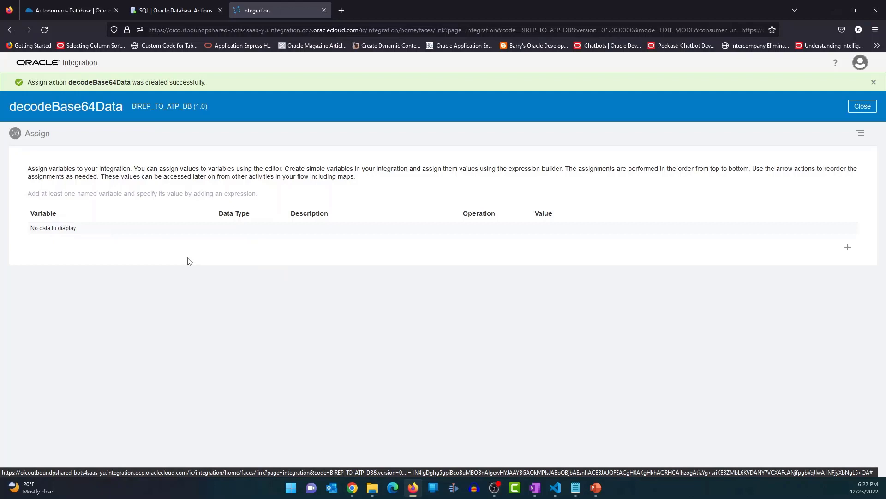
- Add a string variable named decodedBase64Data to the Assign action
click(849, 248)
drag(111, 237, 208, 240)
key(BackSpace)
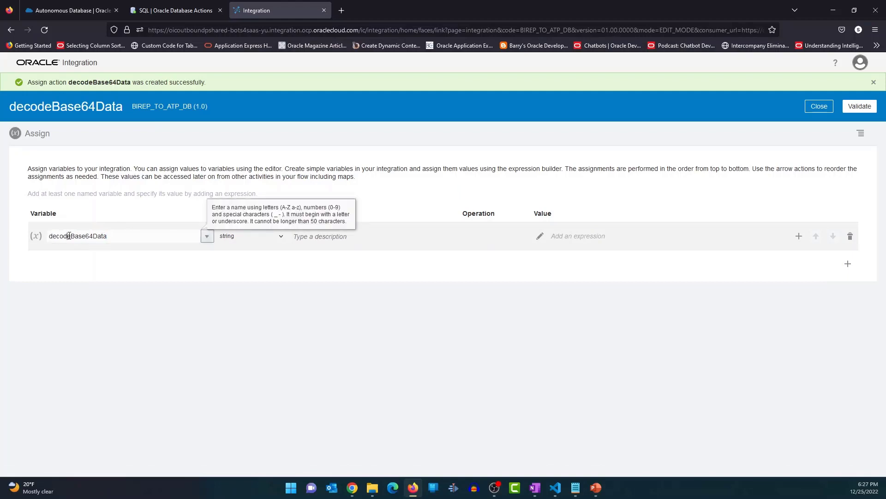
text(d)
click(261, 318)
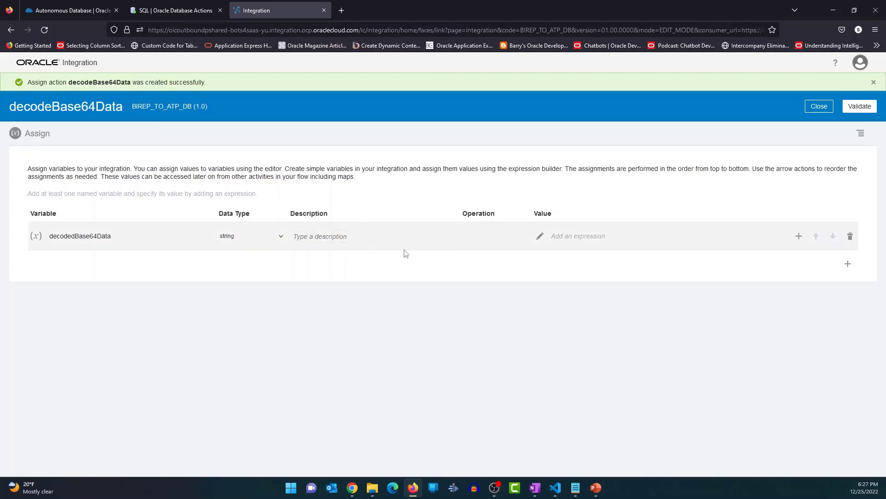
- Find the base64 functions for the variable's value and insert decodeBase64ToReference into the expression
click(540, 236)
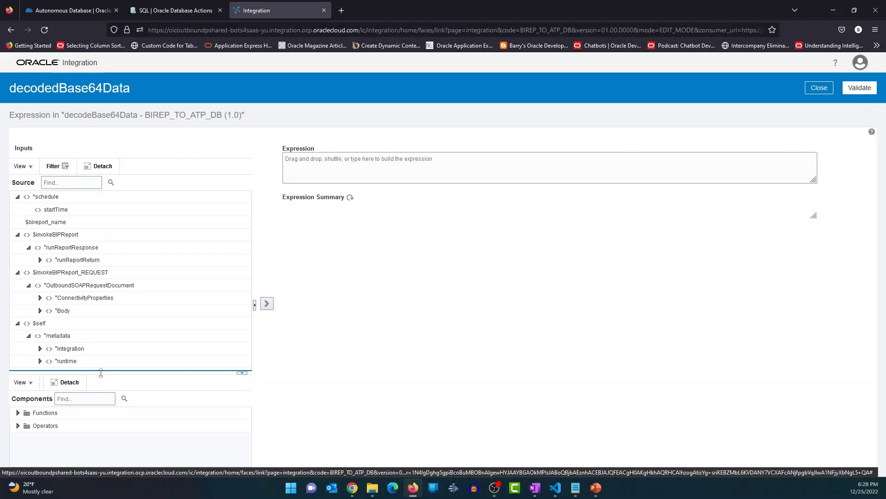
drag(101, 373, 103, 336)
click(94, 359)
text(base)
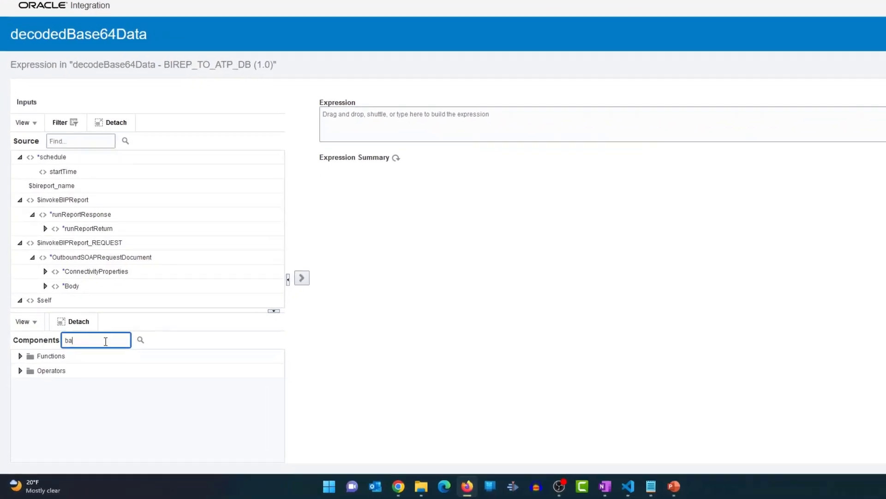
text(64)
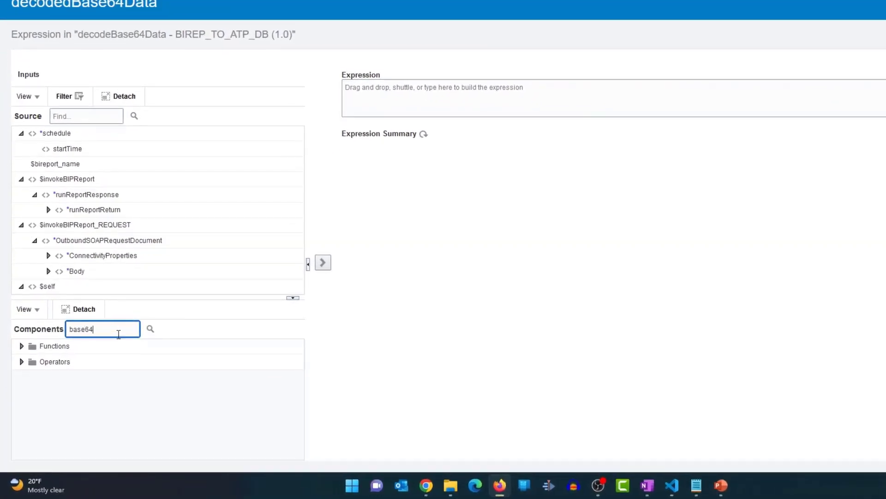
click(150, 328)
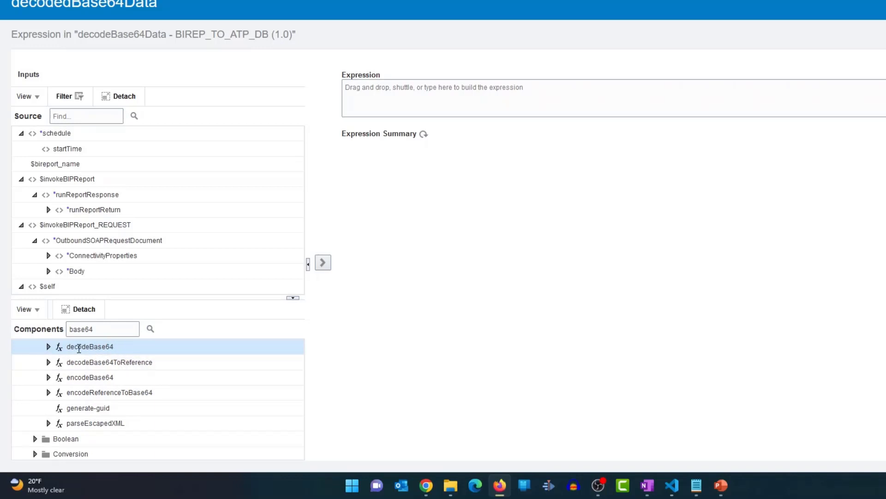
mouse_move(127, 352)
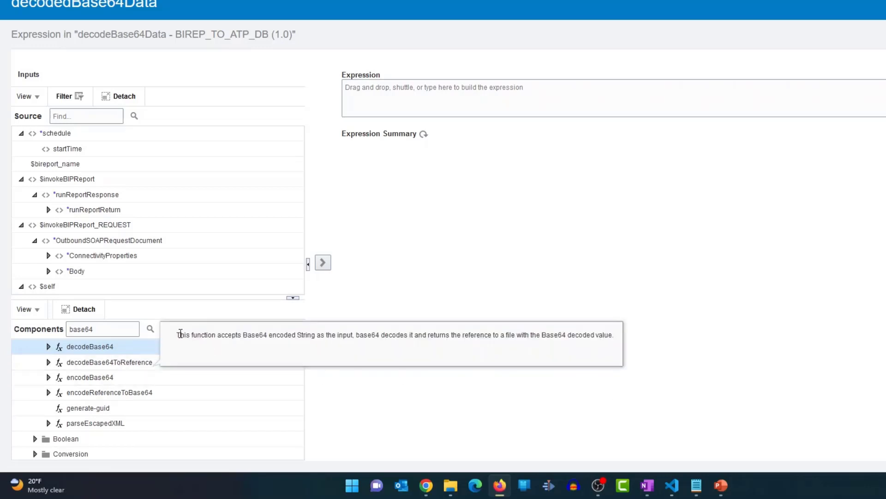
drag(178, 333, 617, 339)
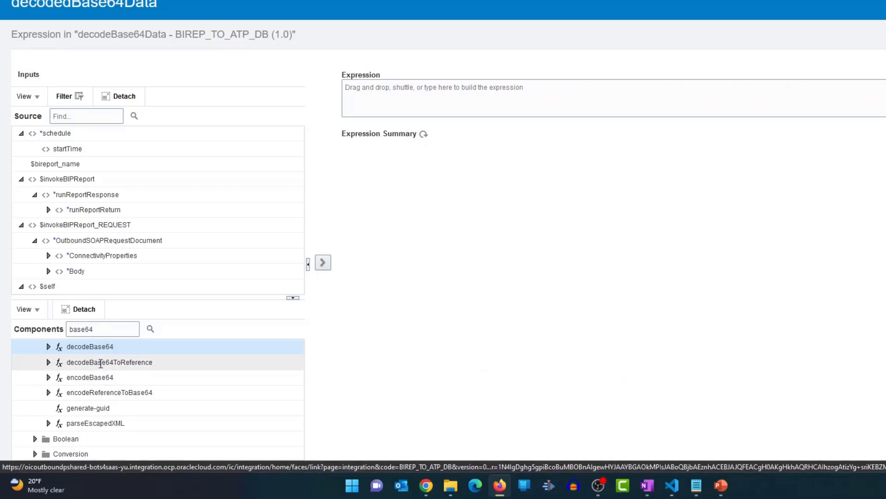
mouse_move(100, 363)
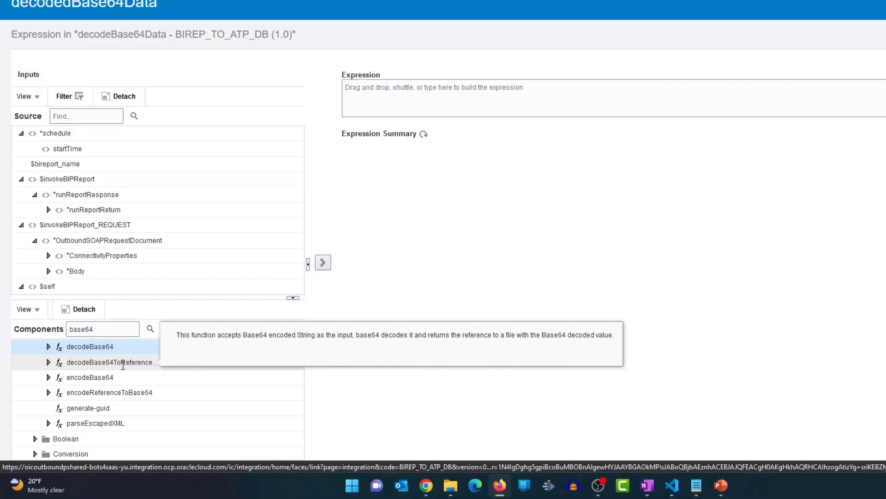
click(123, 365)
click(322, 262)
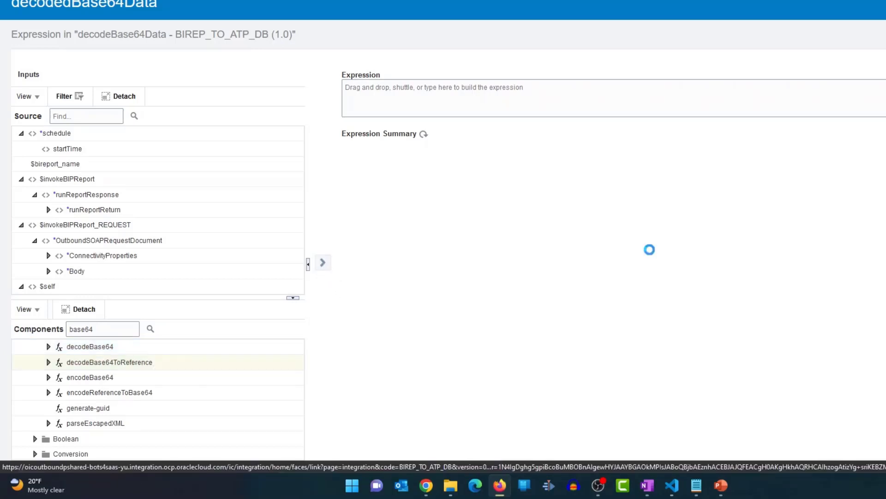
- Replace the encodedValue argument with reportBytes from the invokeBIPReport runReportReturn response
double_click(475, 88)
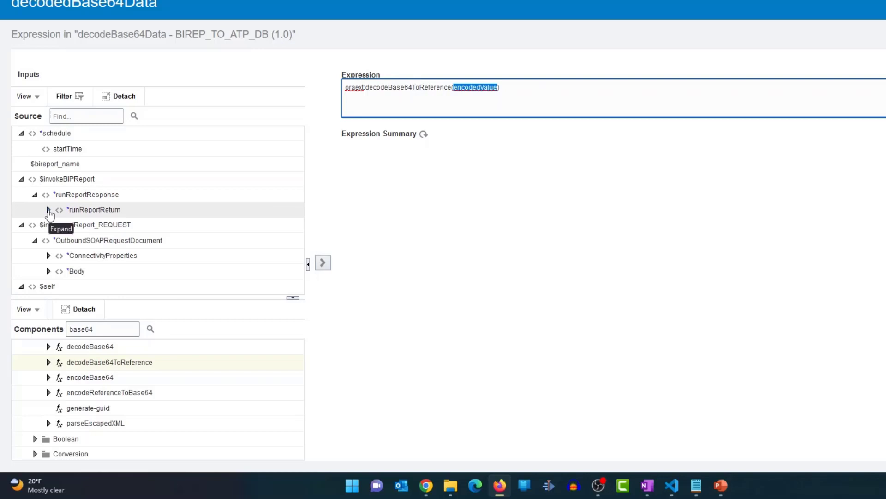
click(48, 210)
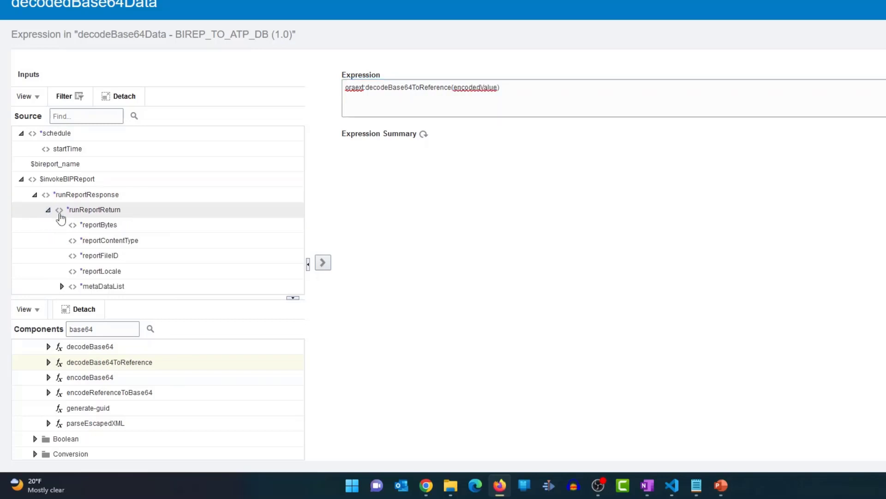
click(117, 226)
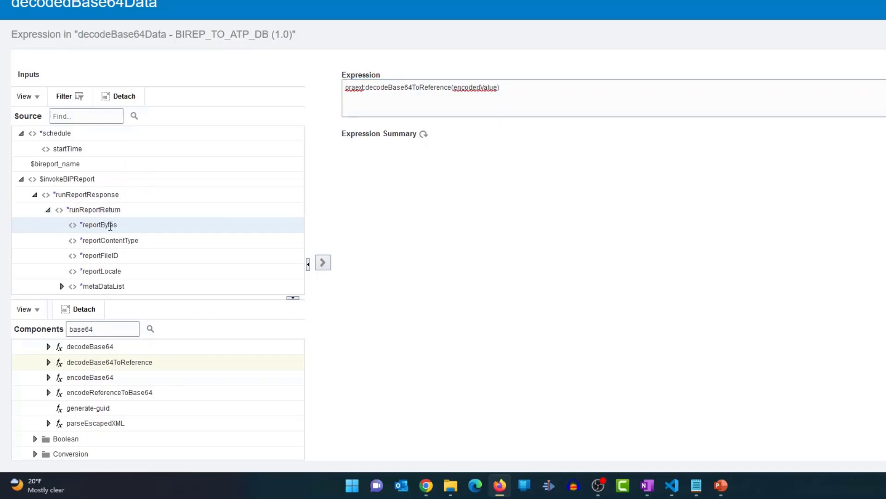
mouse_move(100, 228)
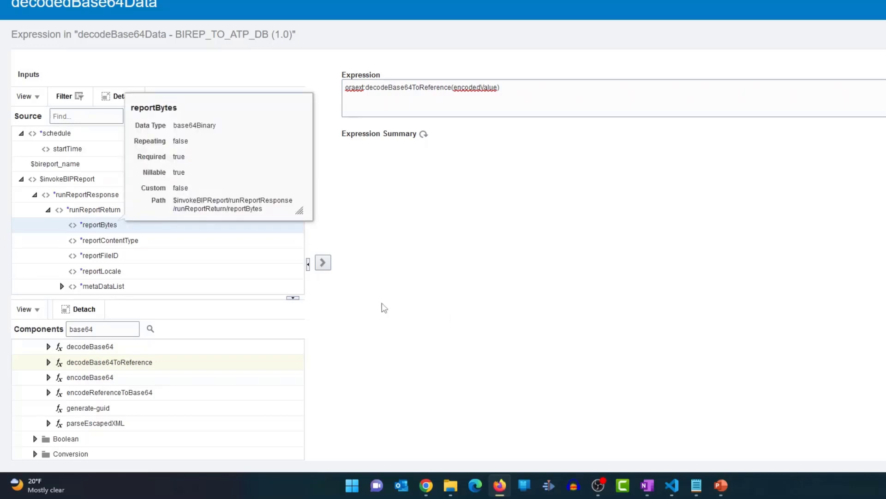
click(323, 262)
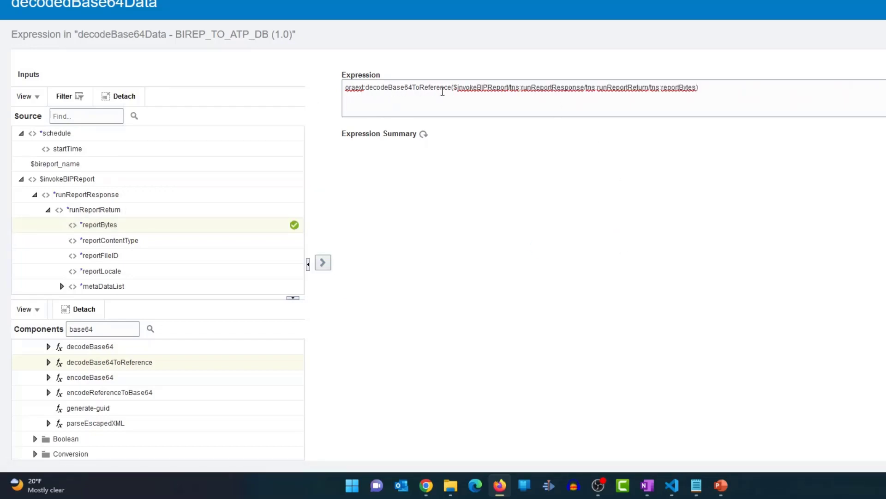
- Validate and close the decodedBase64Data expression and the decodeBase64Data Assign action
click(862, 86)
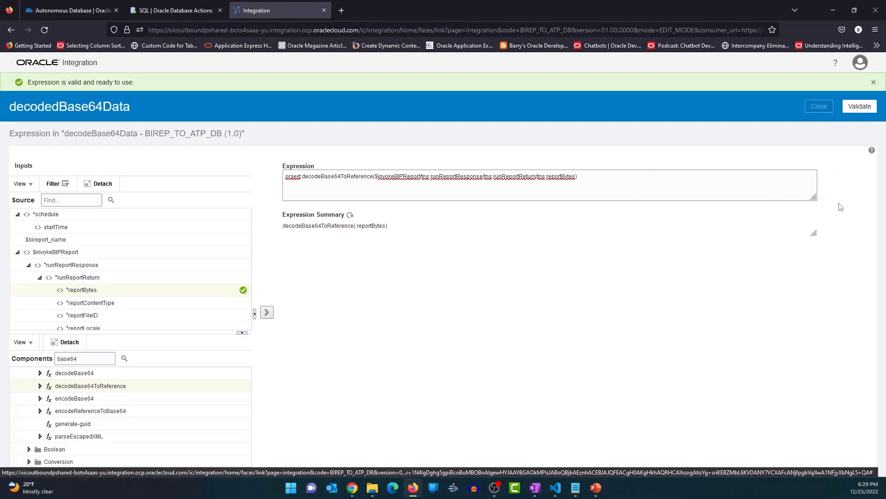
key(Escape)
click(860, 88)
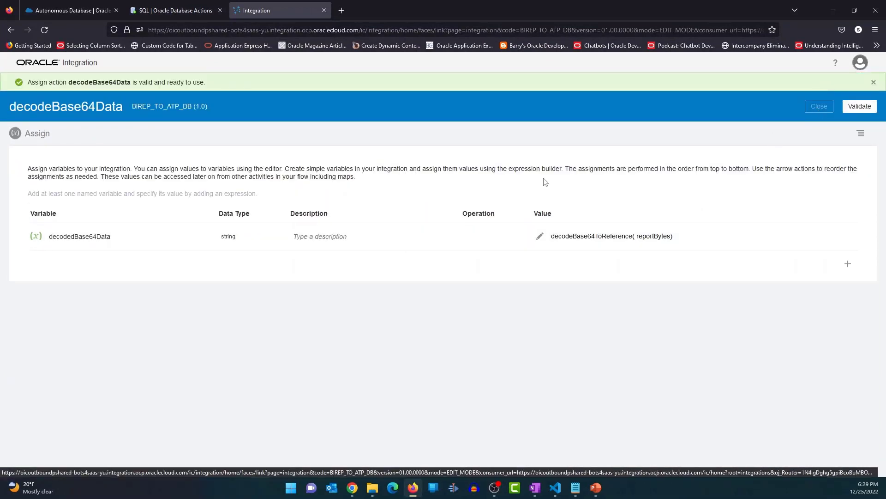
key(Escape)
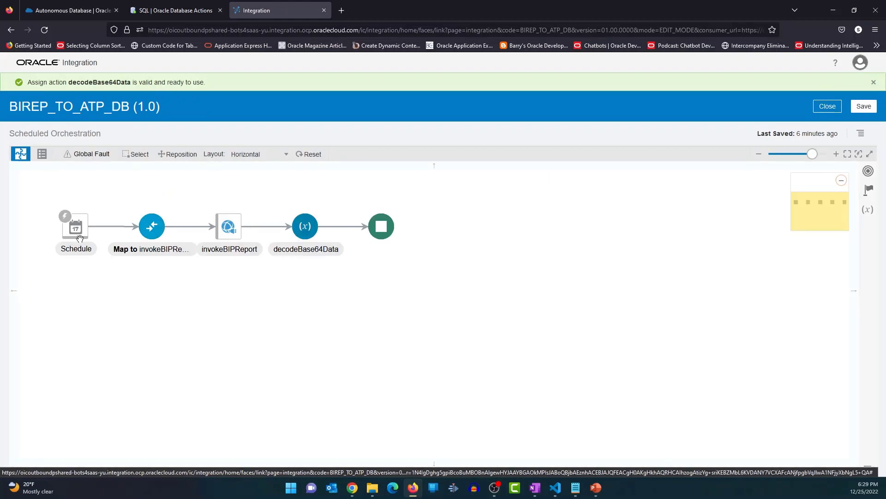
- Add a Stage File action after decodeBase64Data and name it readDataFile
drag(169, 204, 135, 200)
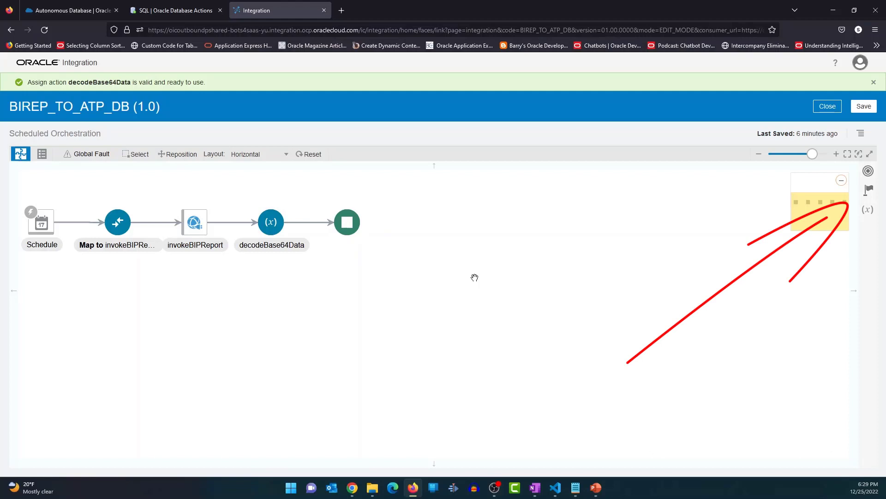
click(869, 190)
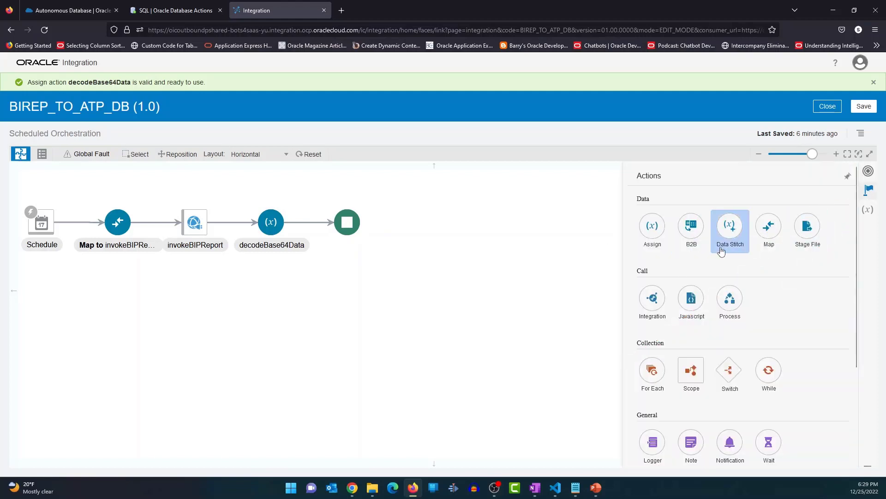
drag(807, 227, 307, 224)
click(397, 206)
text(read)
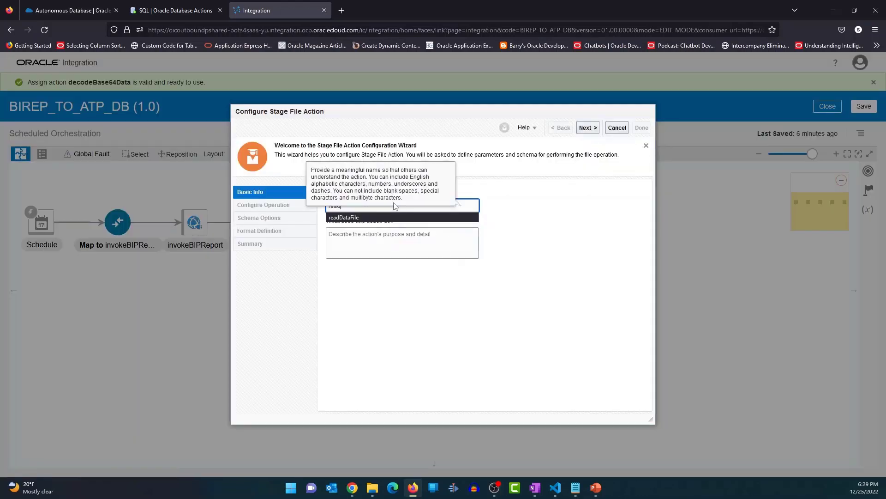
click(377, 217)
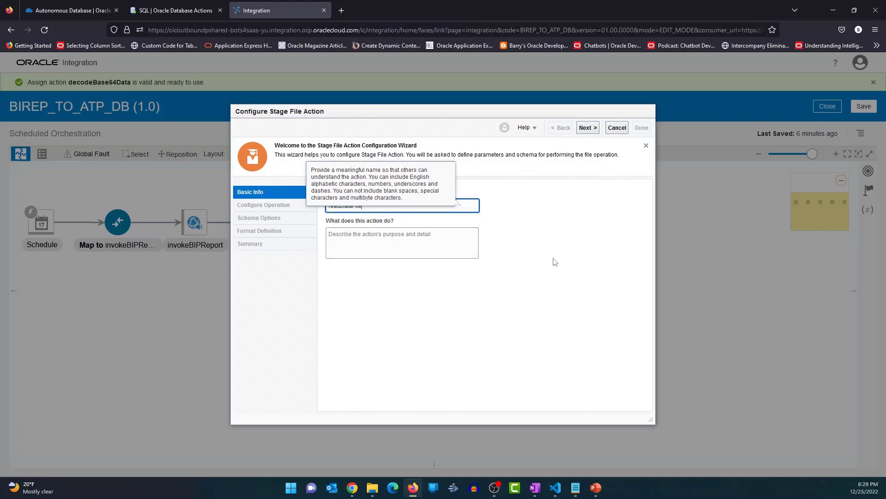
- Enable the file reference option for readDataFile's Read Entire File operation
click(588, 128)
click(424, 206)
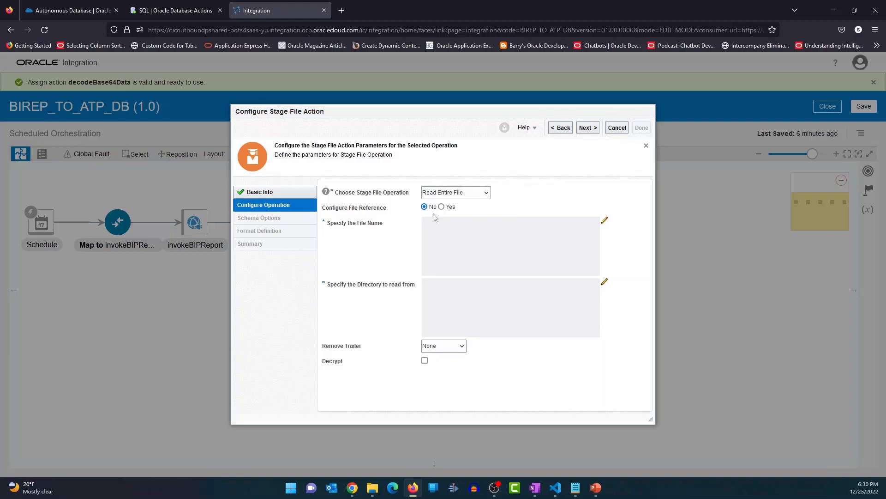
click(442, 207)
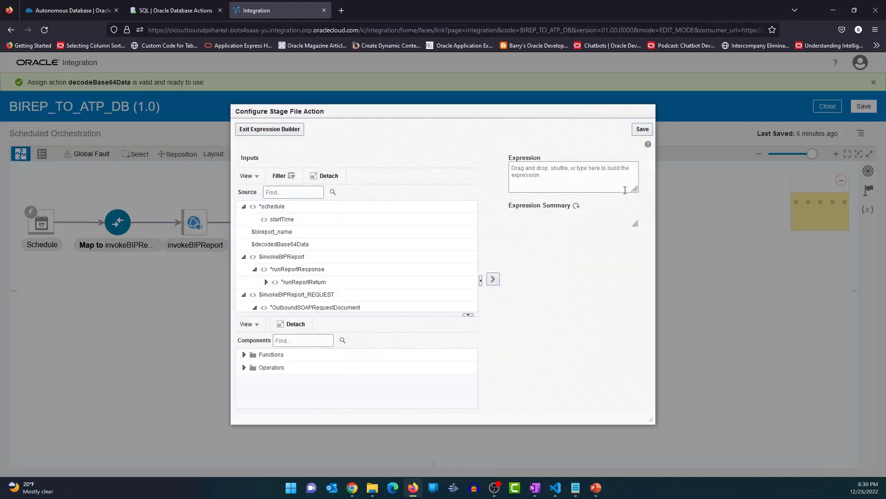
- Set the stage file reference expression to $decodedBase64Data, save it and exit the expression builder
scroll(355, 274, down, 2)
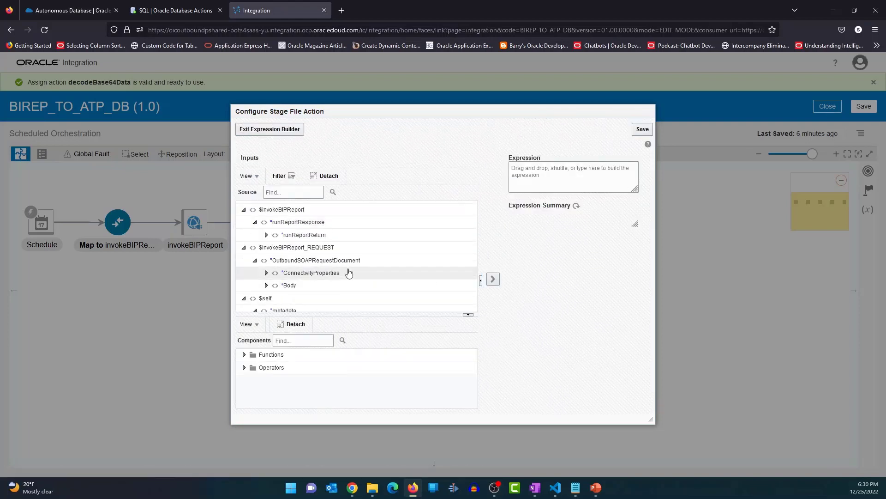
scroll(349, 273, up, 2)
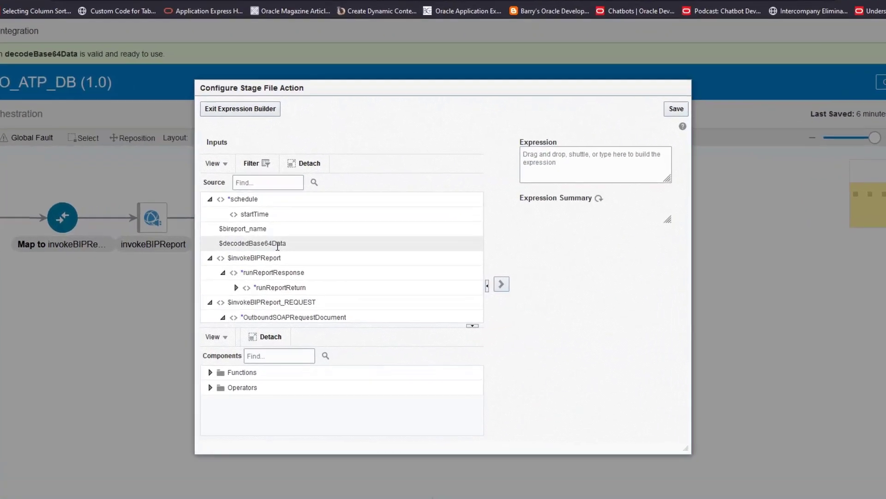
click(264, 245)
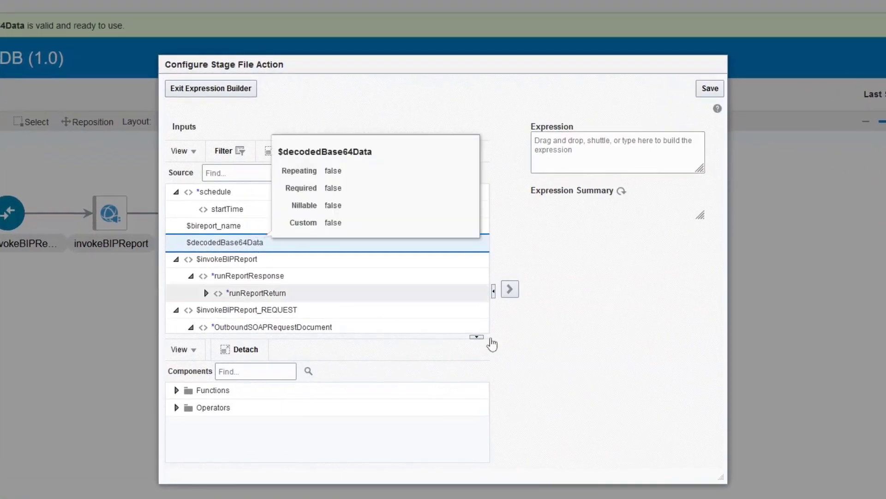
click(231, 244)
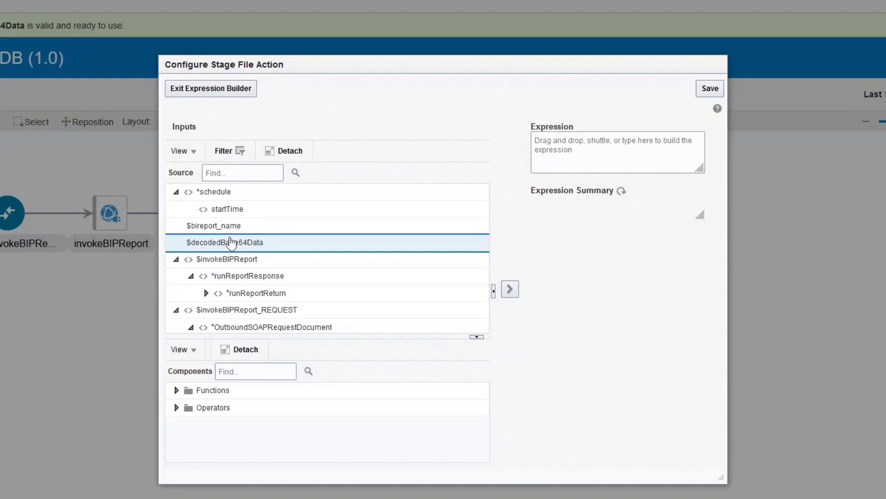
click(511, 295)
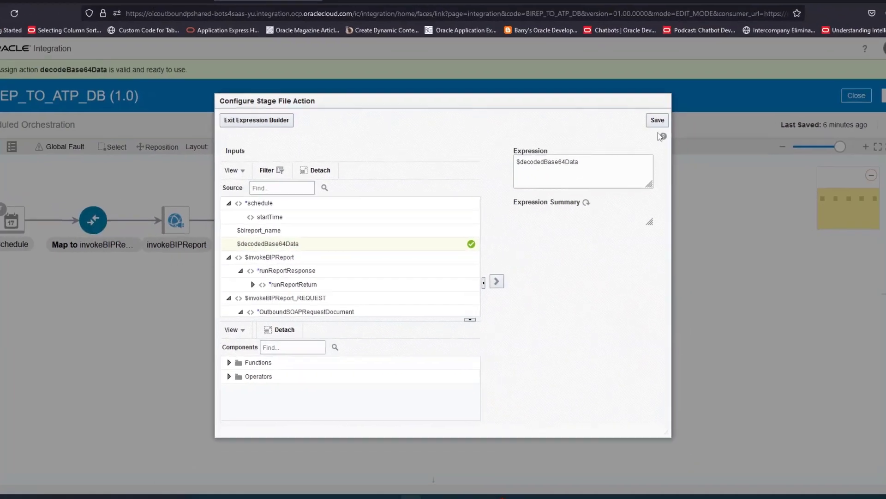
click(710, 90)
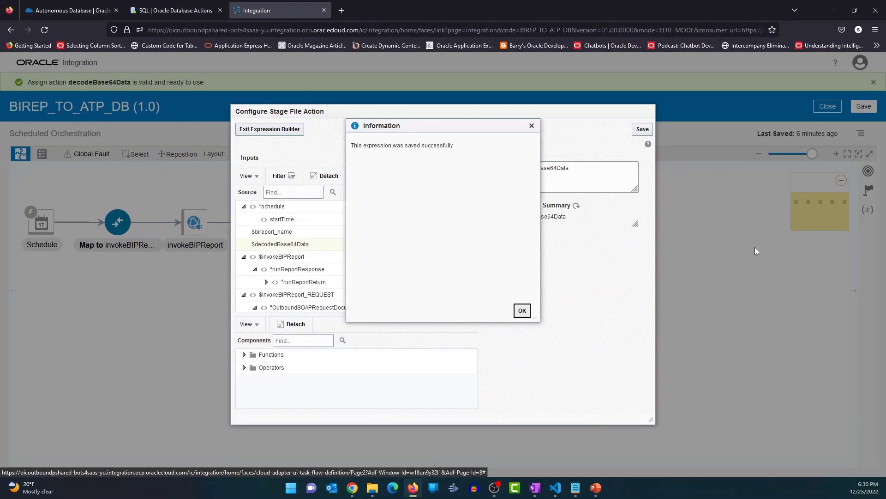
click(522, 310)
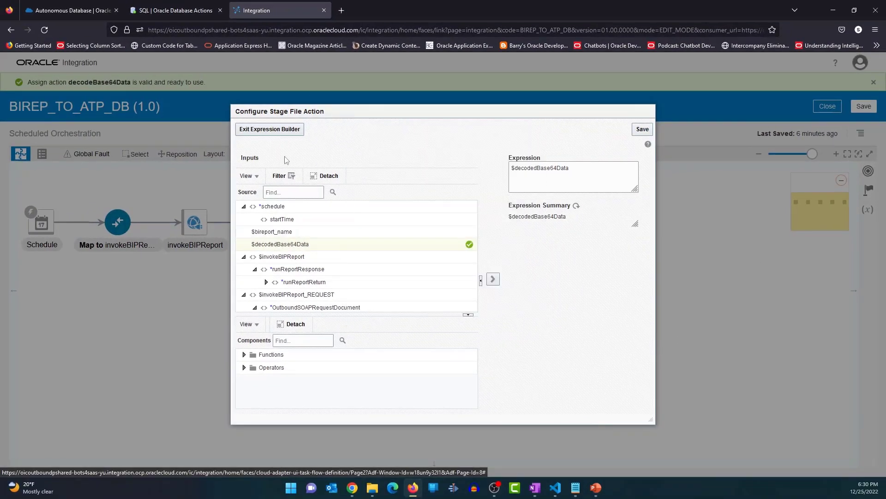
click(270, 128)
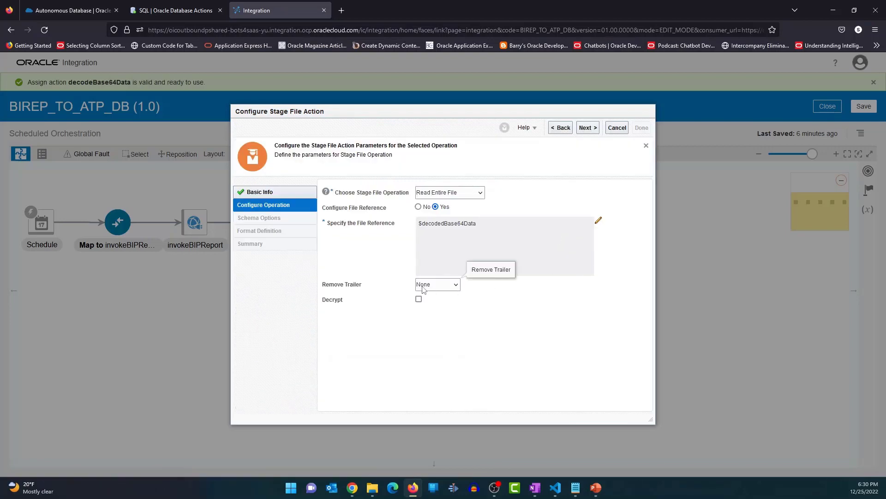
- Describe the file structure with a sample delimited document and load ap_invoices.csv as the delimited data file
click(586, 128)
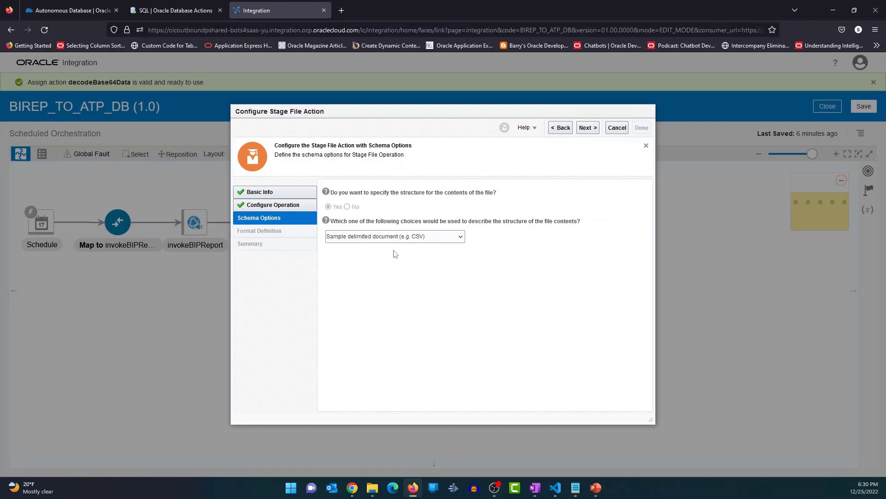
click(586, 128)
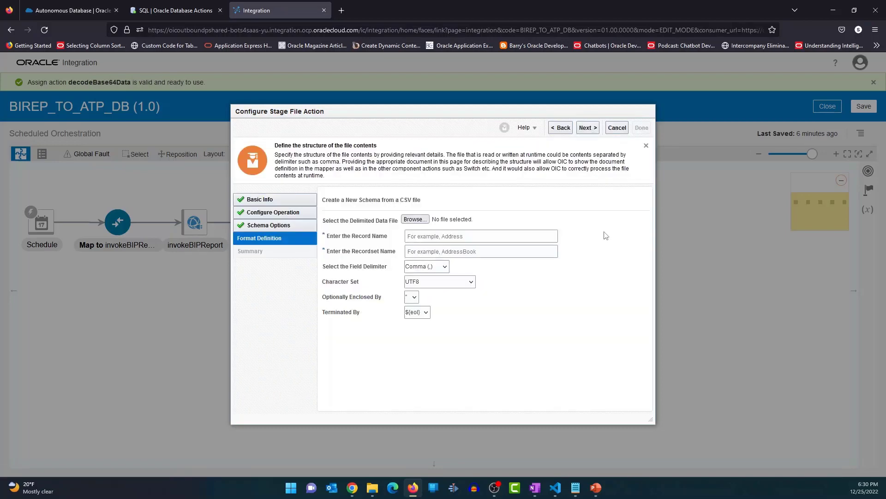
click(415, 219)
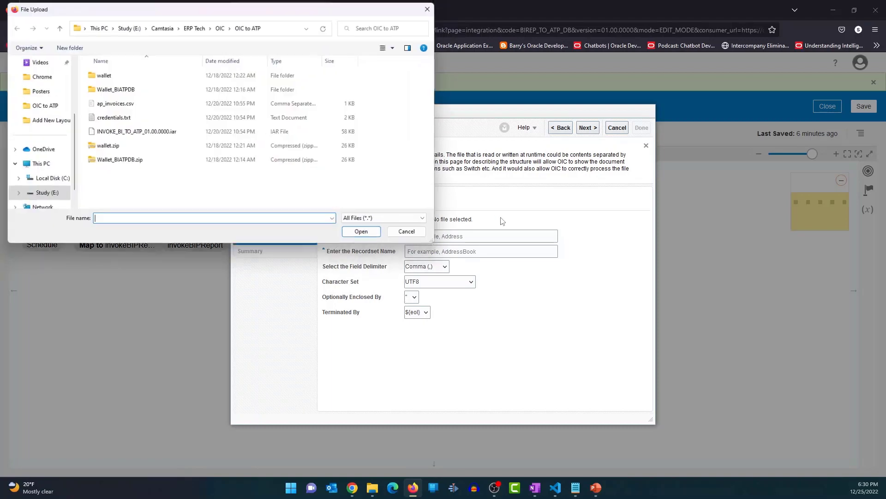
click(123, 109)
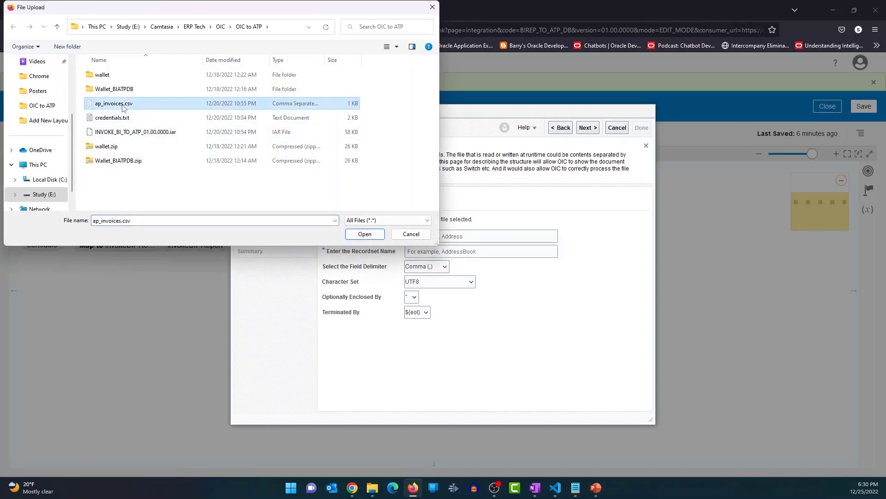
click(365, 234)
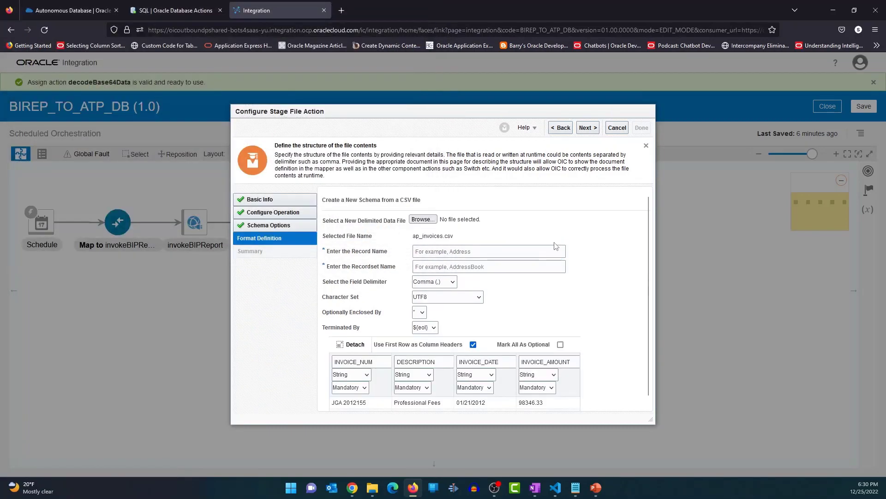
scroll(610, 266, down, 1)
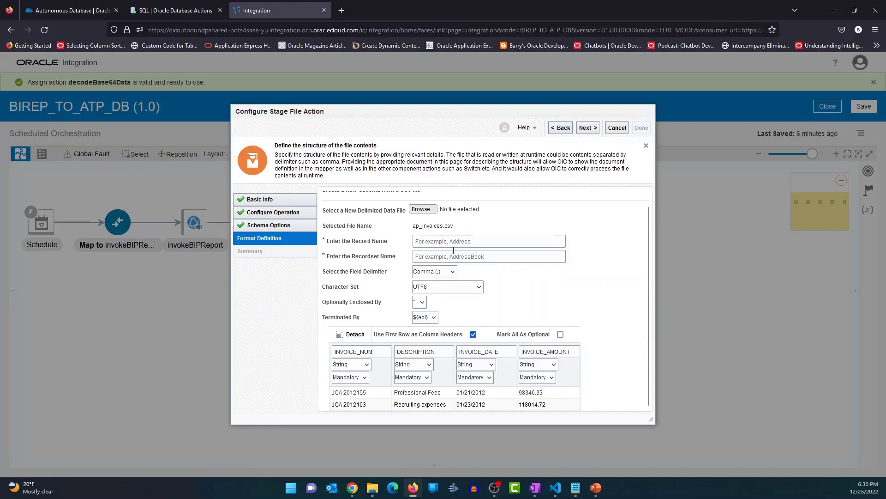
- Switch to Visual Studio Code, examine the header row of ap_invoices.csv, and return to the stage file configuration
click(429, 241)
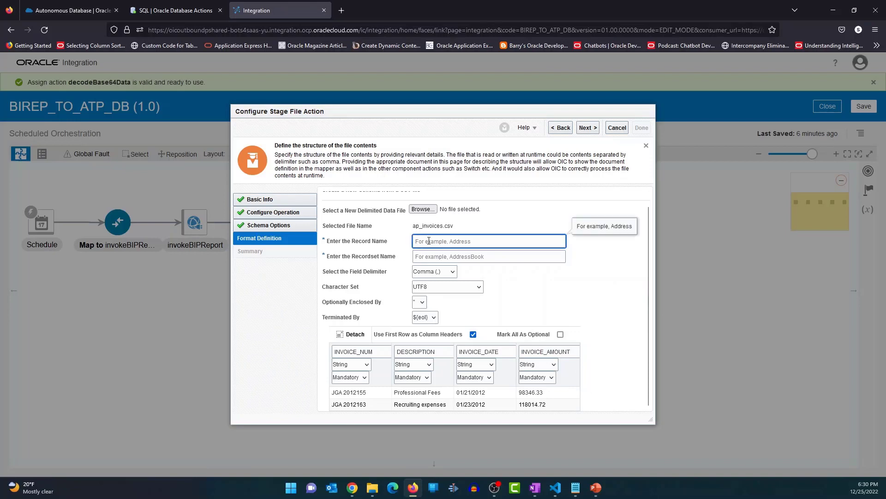
click(556, 488)
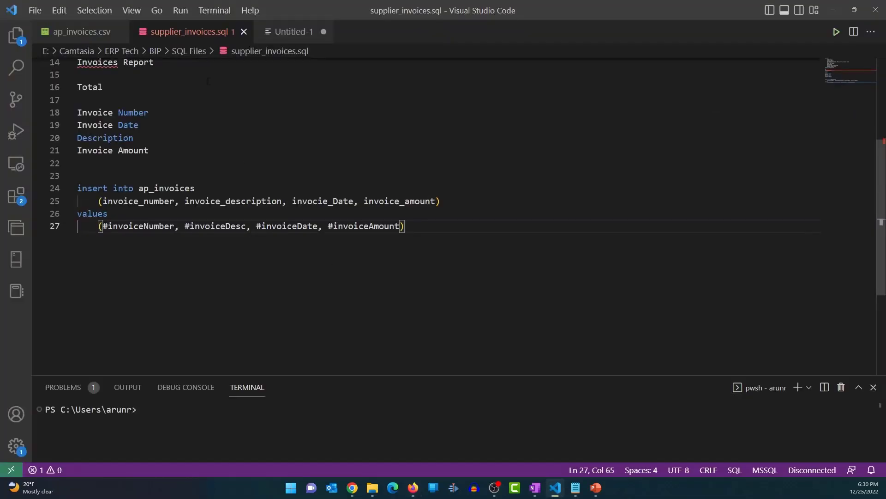
click(65, 32)
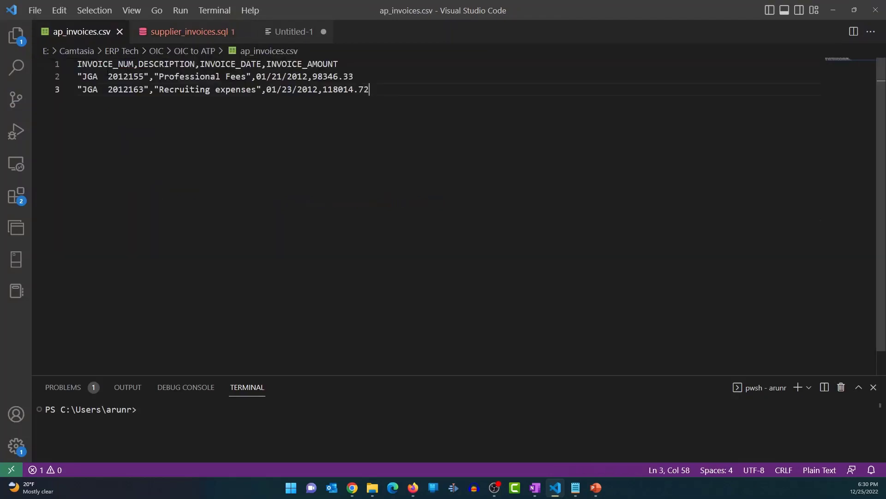
drag(77, 64, 338, 64)
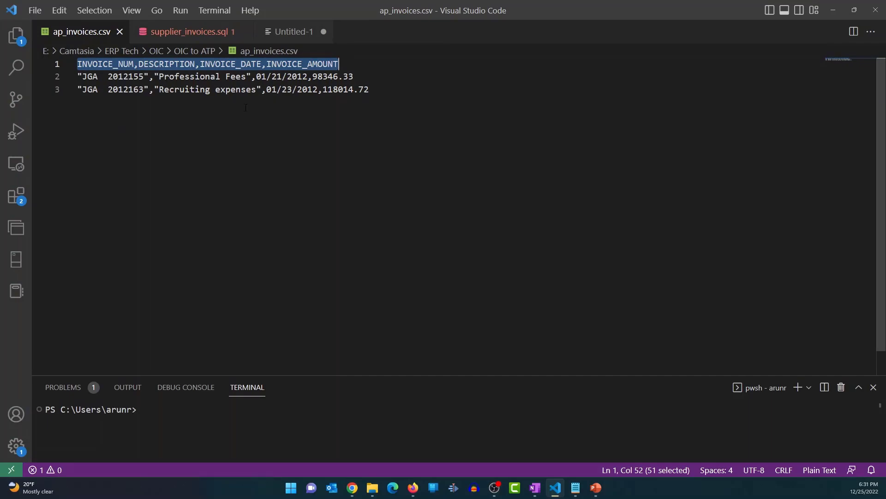
click(834, 10)
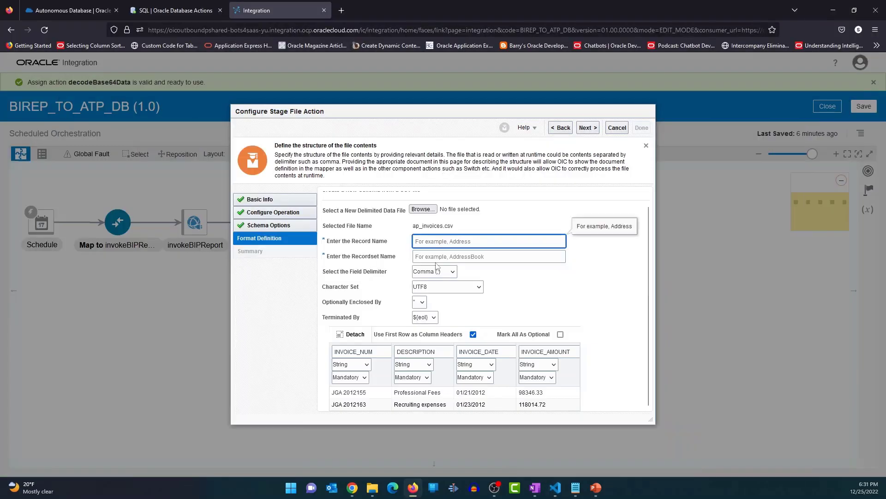
- Enter invoice as the record name and invoices as the recordset name for the CSV schema
click(435, 242)
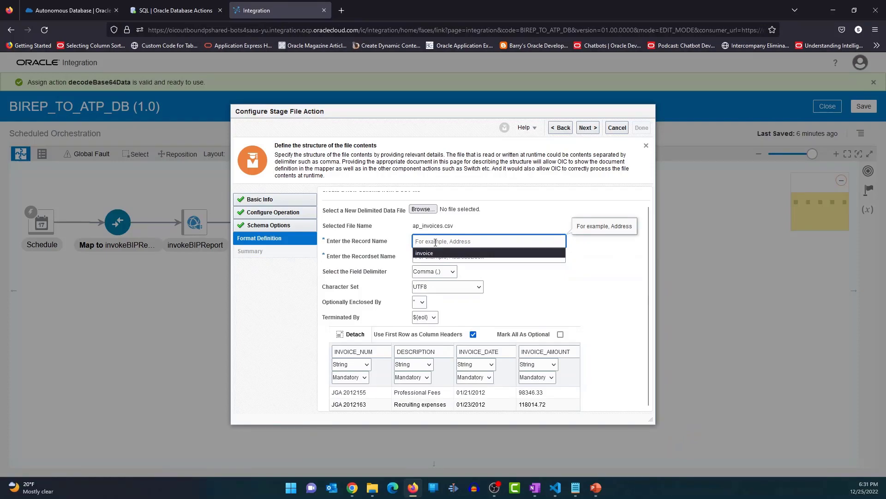
click(435, 253)
click(435, 256)
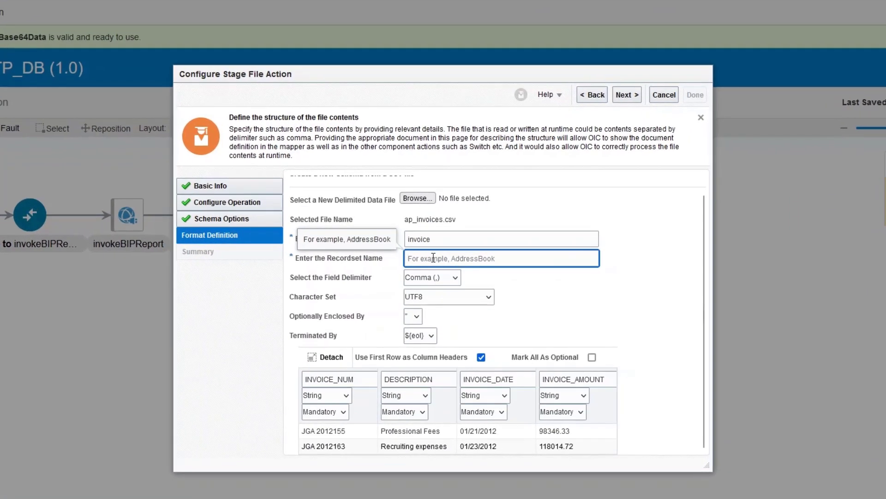
text(inv)
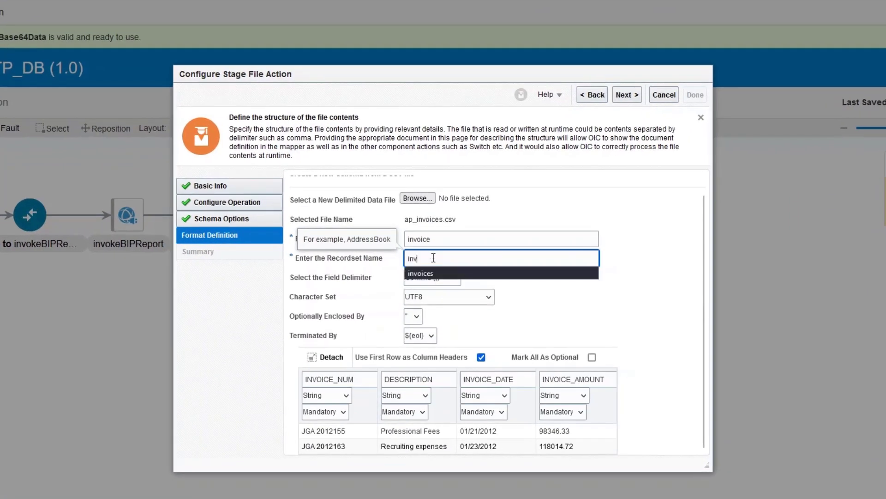
text(oces)
double_click(431, 260)
text(ijvoices)
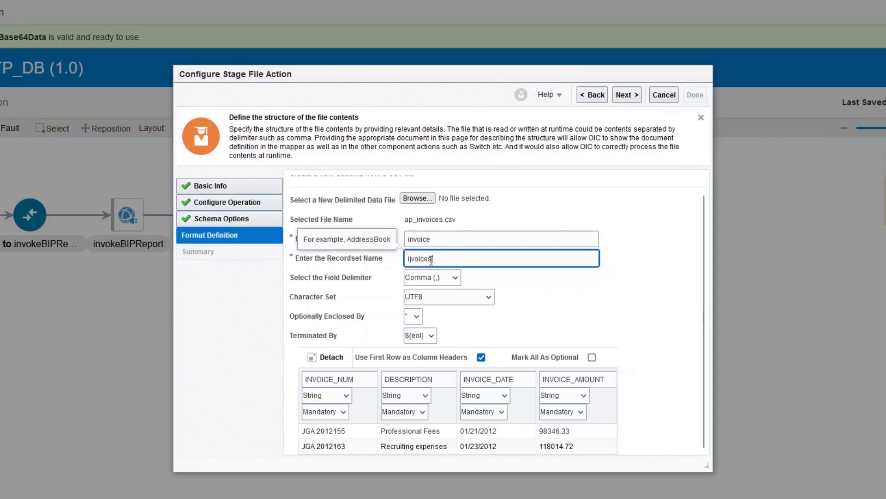
drag(429, 259, 352, 255)
text(invoice)
click(587, 321)
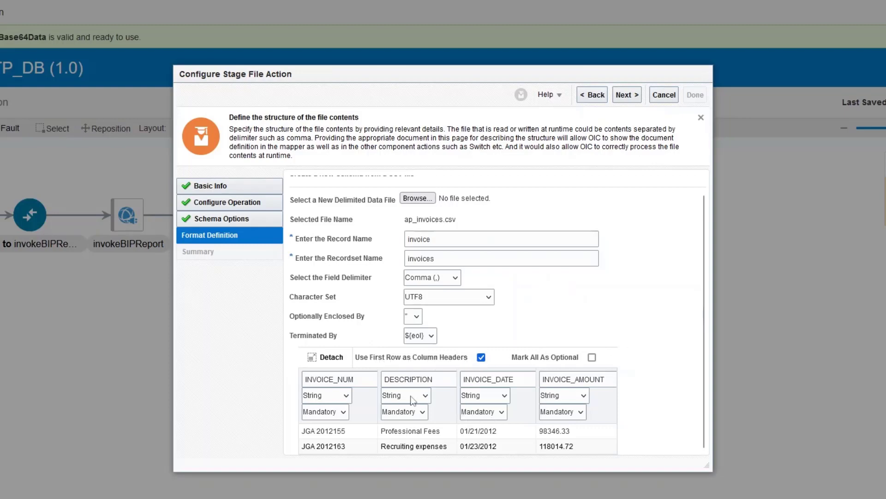
- Set the INVOICE_DATE column's data type to Date and finish the readDataFile configuration
click(500, 396)
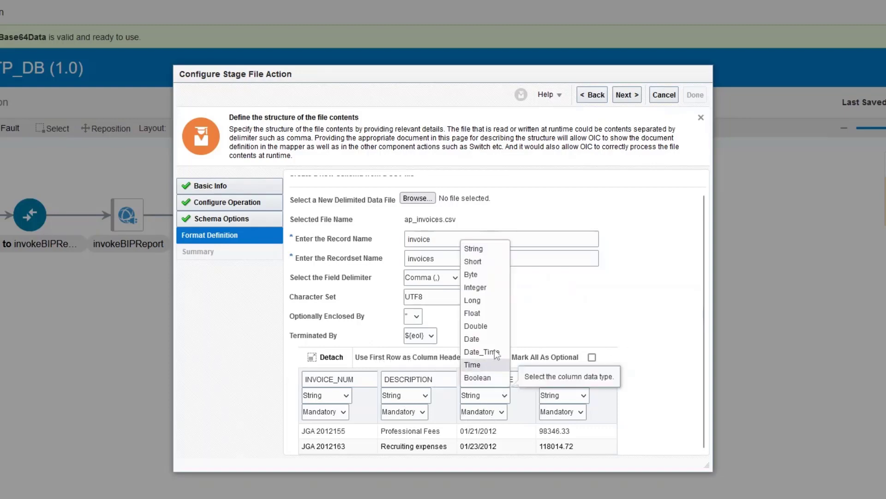
click(475, 339)
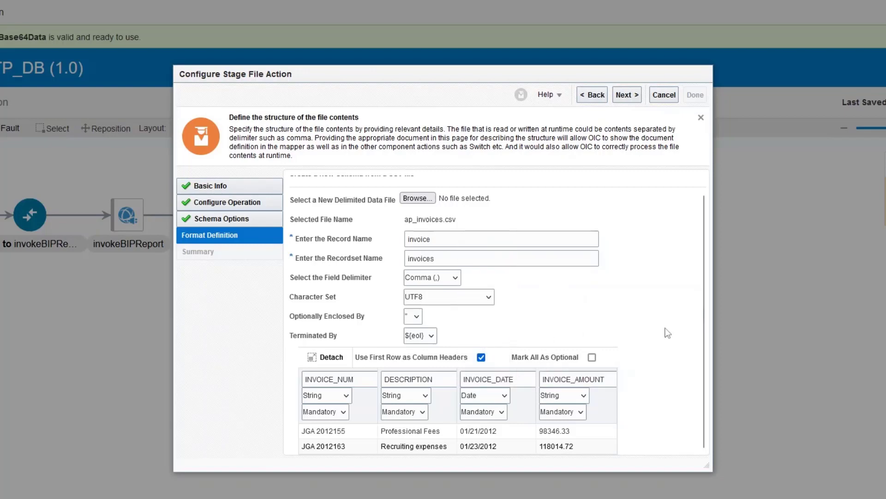
click(627, 94)
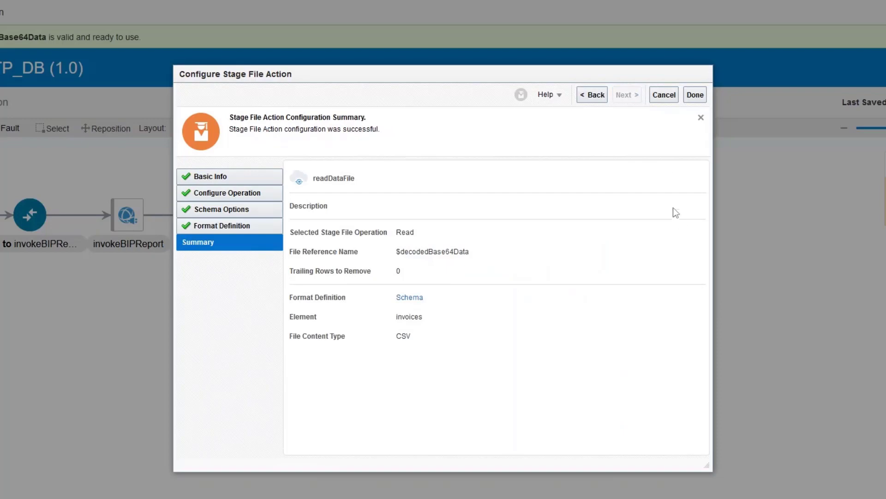
click(695, 95)
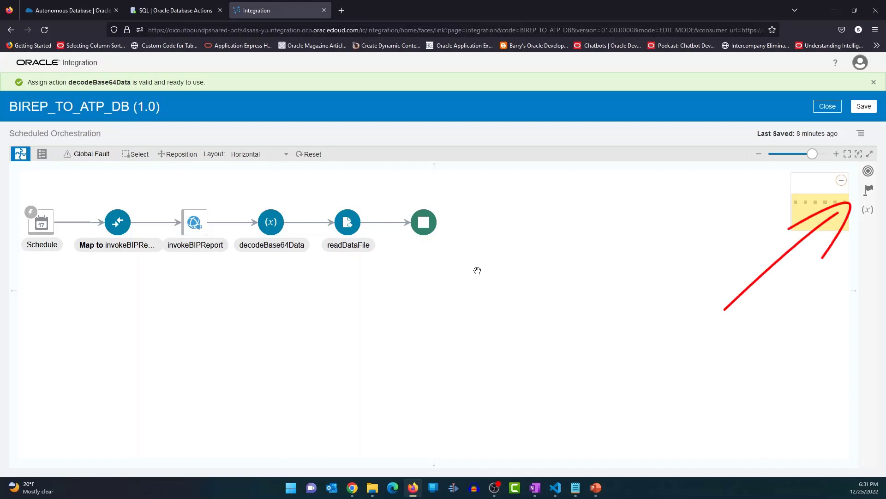
- Add a For Each action after readDataFile and name it readEachDataRecord
click(869, 190)
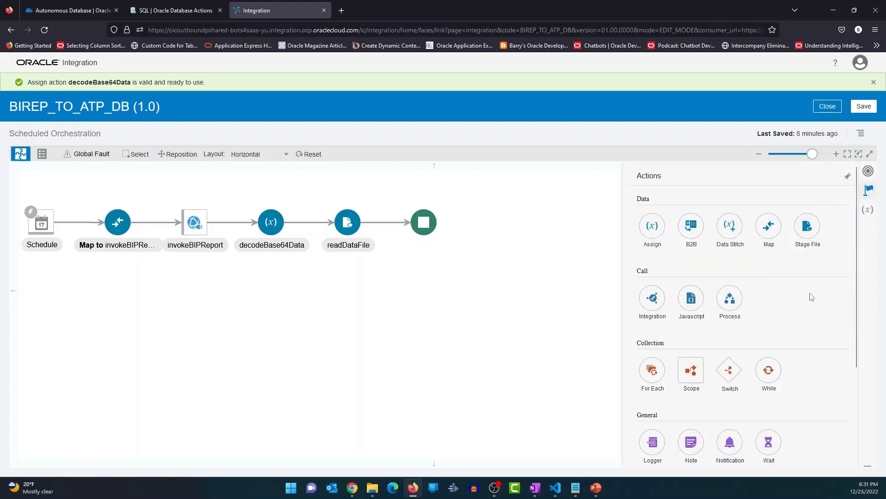
mouse_move(652, 371)
mouse_down()
mouse_move(653, 382)
mouse_move(378, 244)
mouse_move(386, 223)
mouse_up()
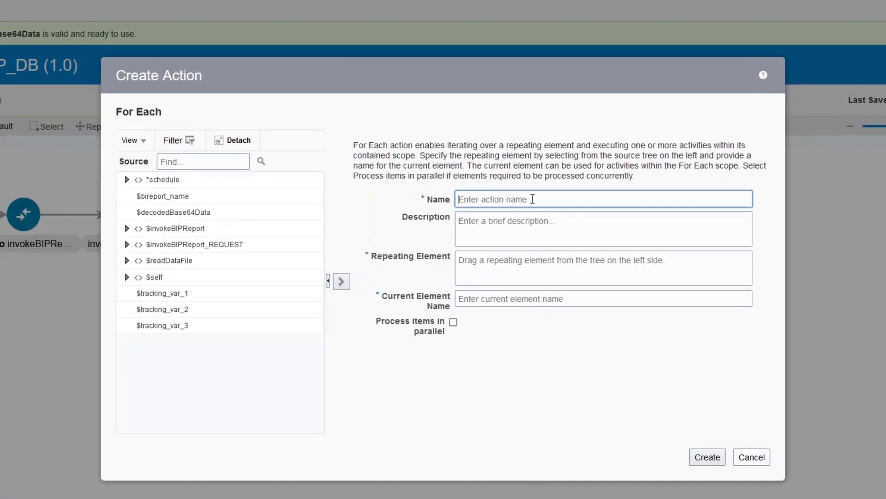
click(512, 210)
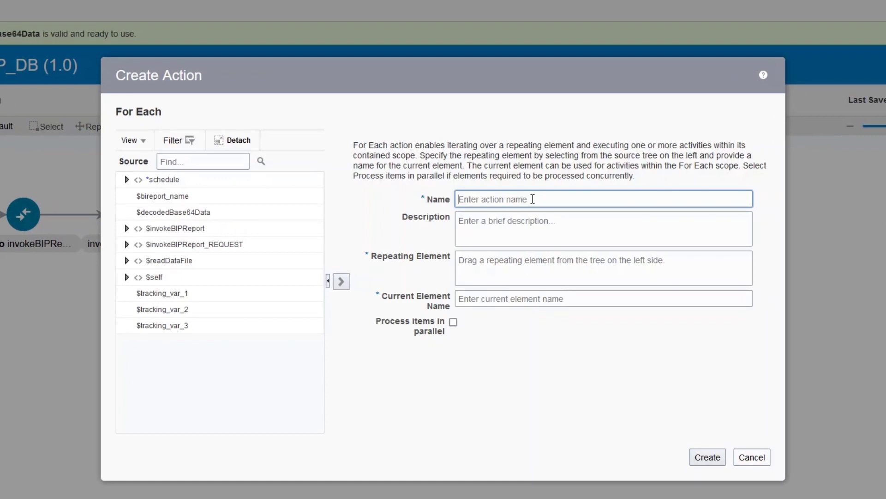
text(readEachDataRecord)
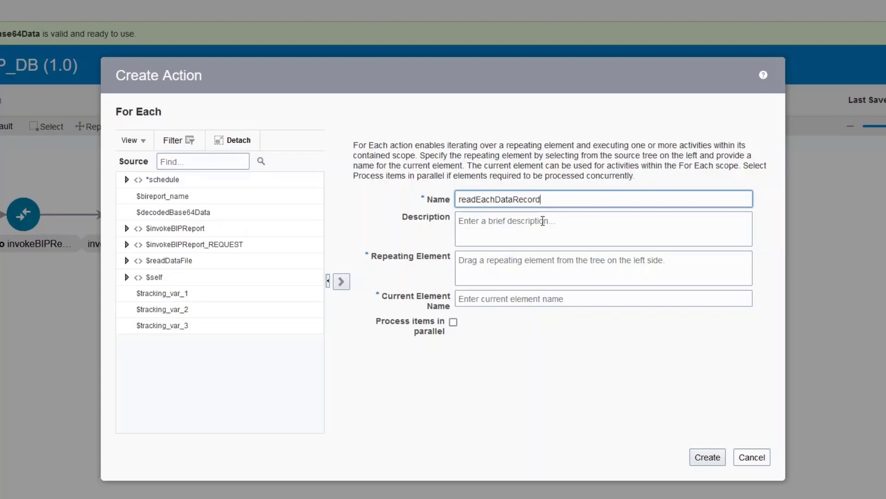
- Rename the For Each action to forEachInvoice
drag(553, 202, 347, 194)
text(f)
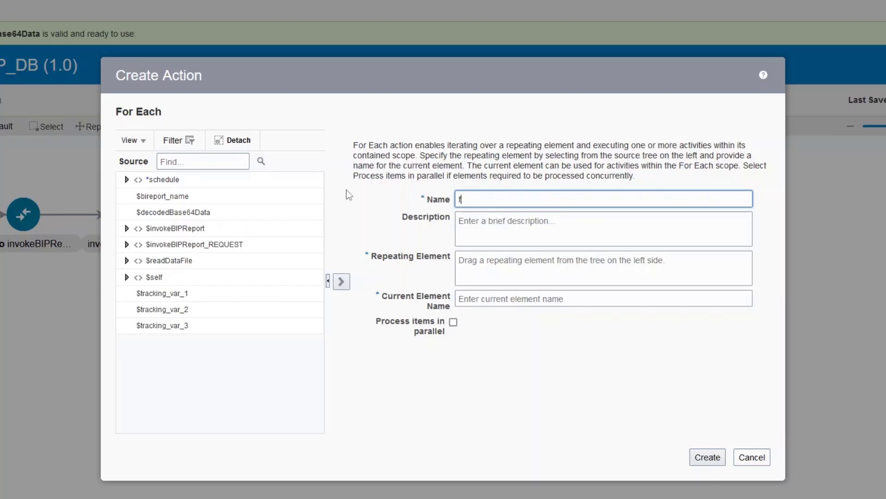
text(orEach)
key(BackSpace)
key(BackSpace)
text(ach)
key(BackSpace)
key(BackSpace)
text(Invoic)
- Set the For Each repeating element to the invoice node under invoices in the readDataFile ReadResponse
click(525, 270)
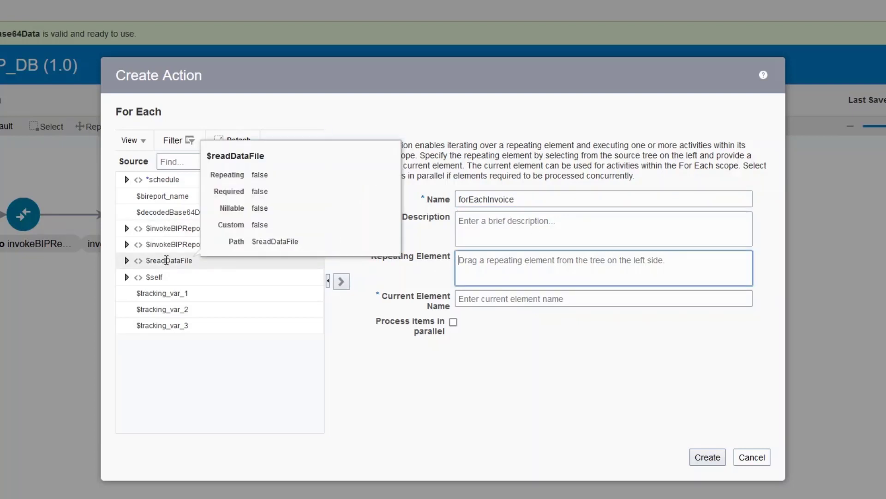
click(414, 400)
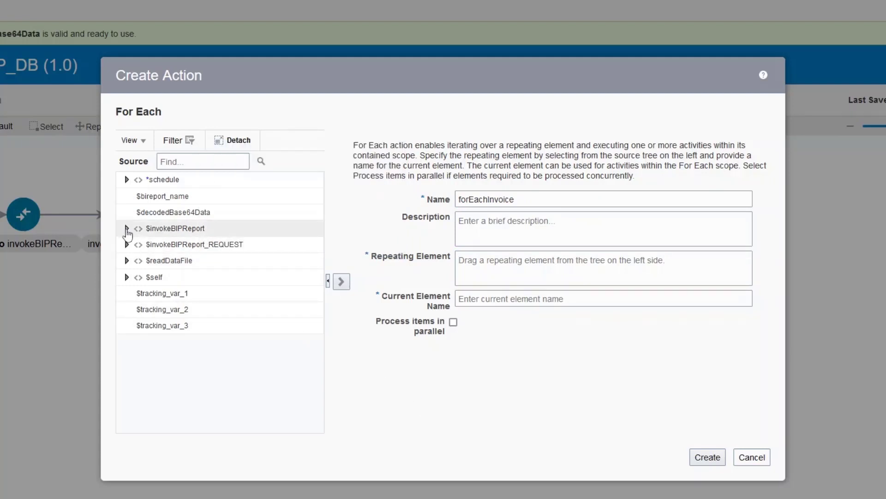
click(126, 260)
click(140, 277)
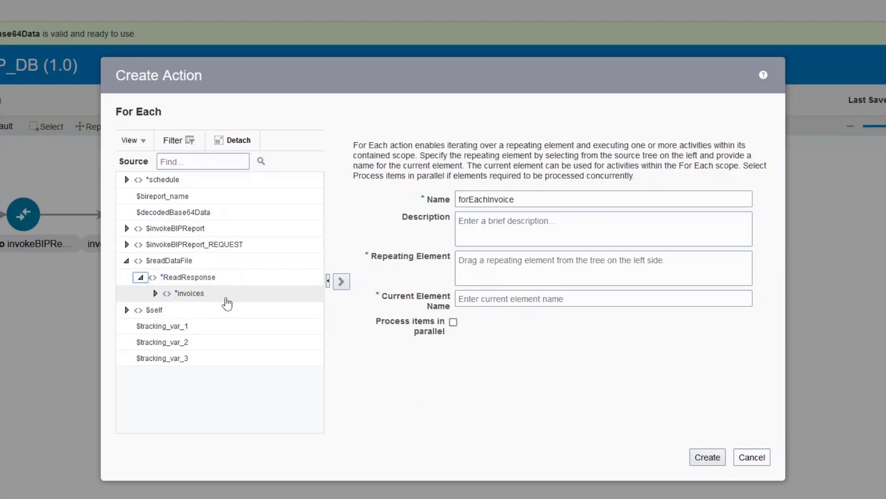
click(155, 294)
click(235, 311)
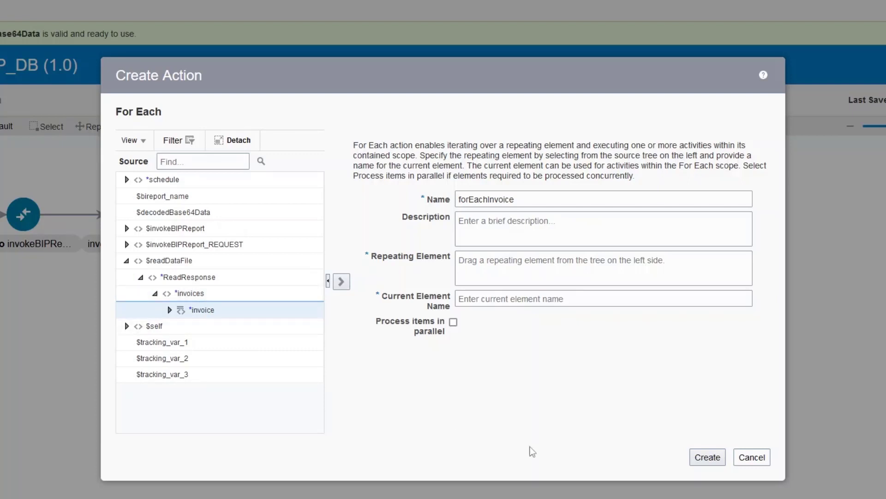
click(341, 281)
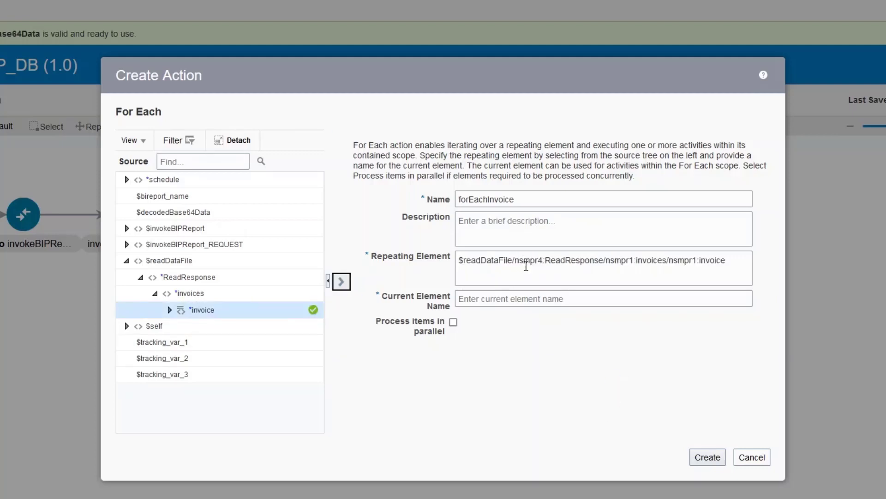
- Enter currentInvoice as the current element name and create the For Each action
click(523, 297)
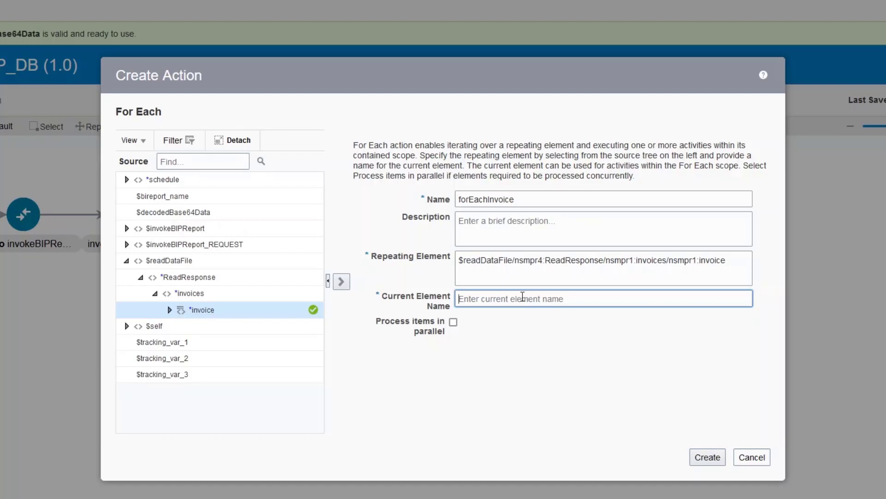
text(cu)
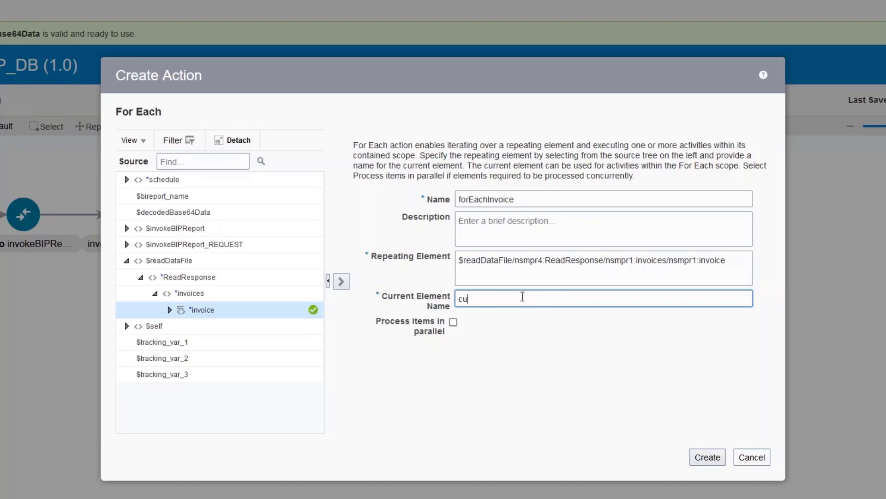
text(rrentvoic)
key(BackSpace)
key(BackSpace)
key(BackSpace)
text(Invoice)
click(558, 341)
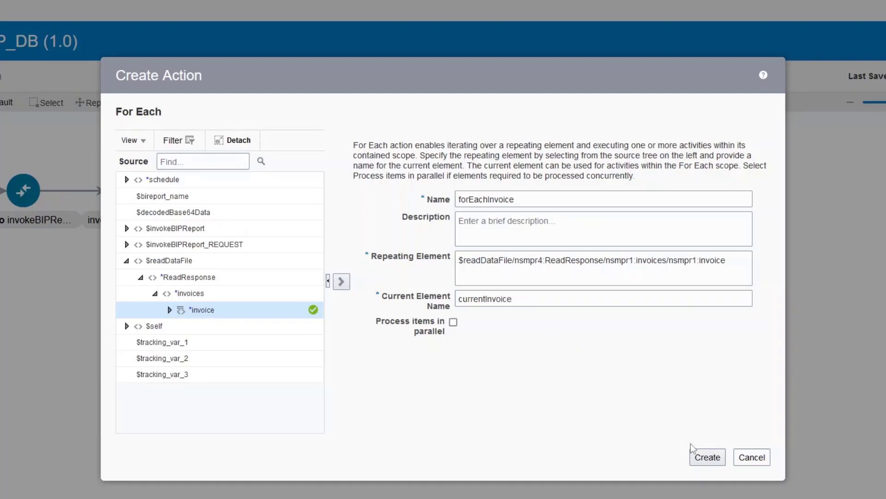
click(704, 460)
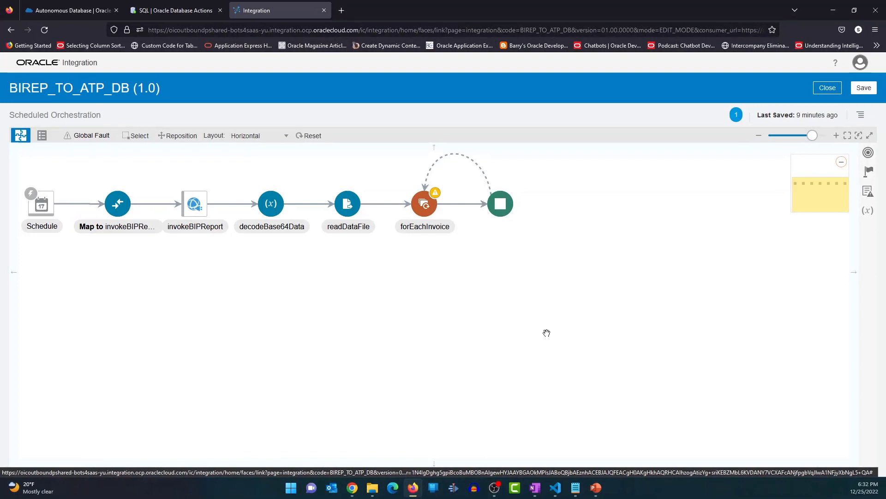
- Add an invoke of the BIATPDB connection inside the forEachInvoice loop
mouse_move(465, 208)
click(463, 203)
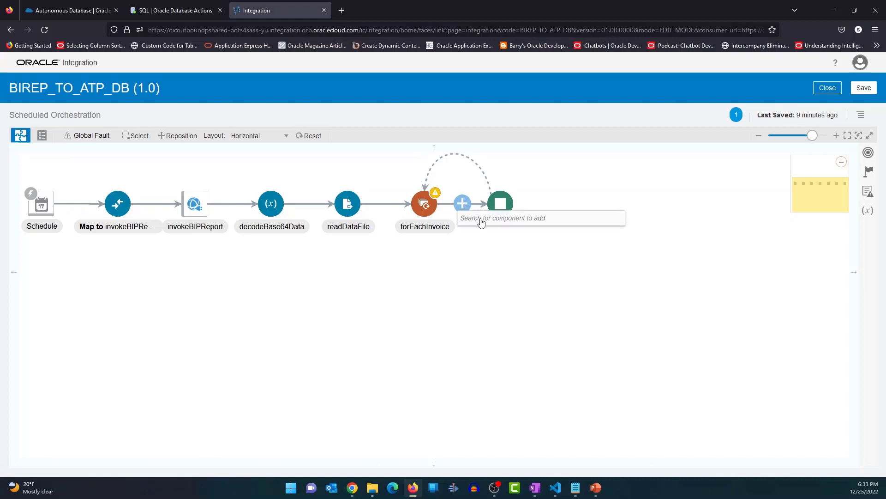
click(481, 218)
text(atp)
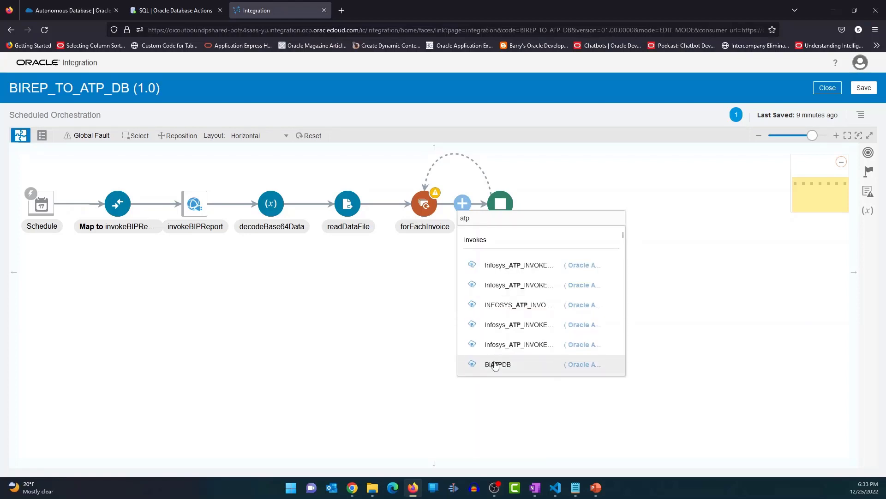
click(497, 366)
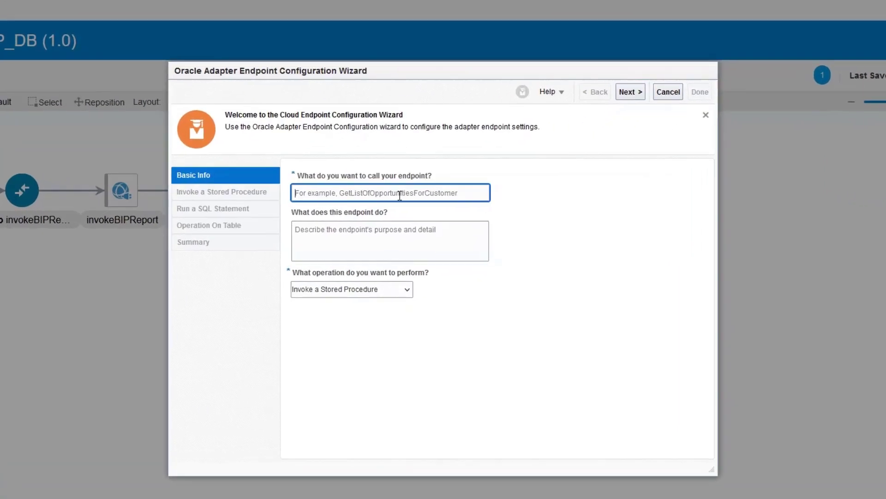
- Name the Oracle adapter endpoint insertData
click(407, 204)
text(in)
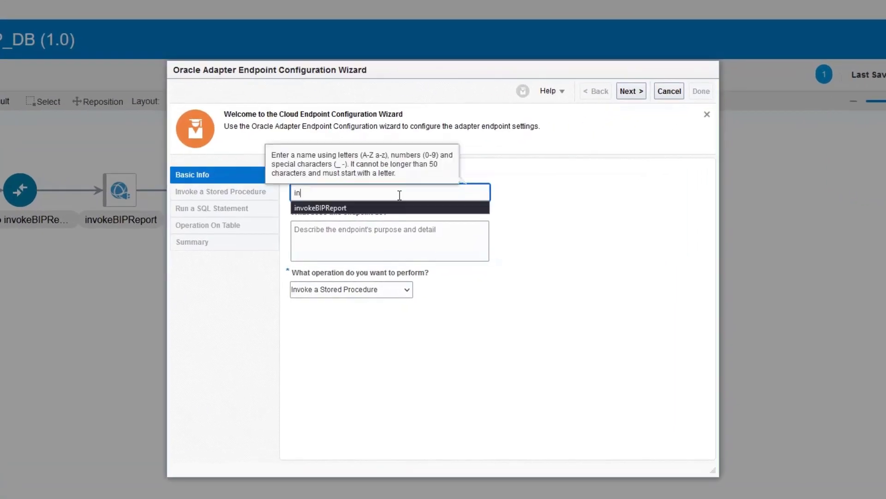
text(sertData)
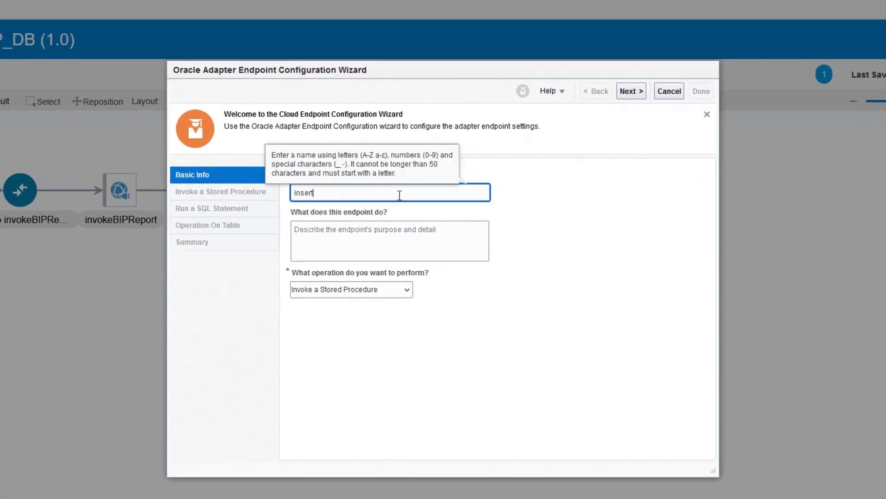
key(BackSpace)
text(sertDAta)
key(BackSpace)
key(BackSpace)
key(BackSpace)
text(ata)
click(547, 292)
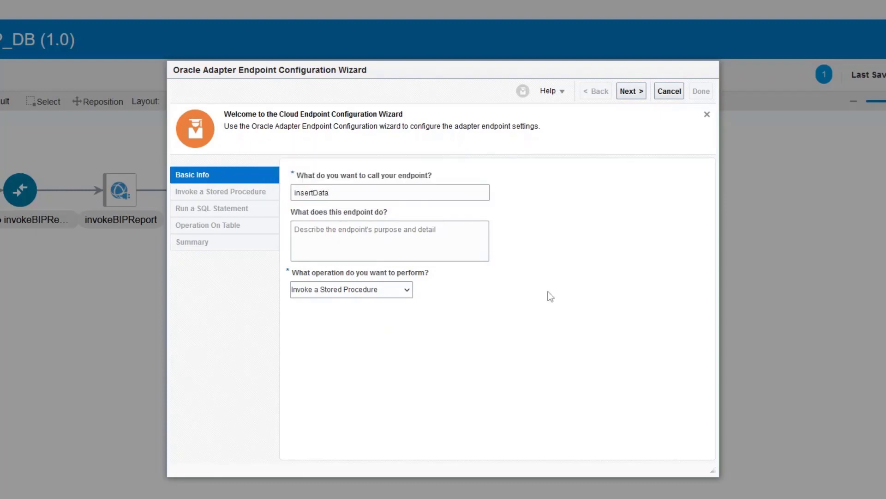
- Choose Run a SQL Statement as the endpoint operation and continue to the SQL query entry
click(405, 292)
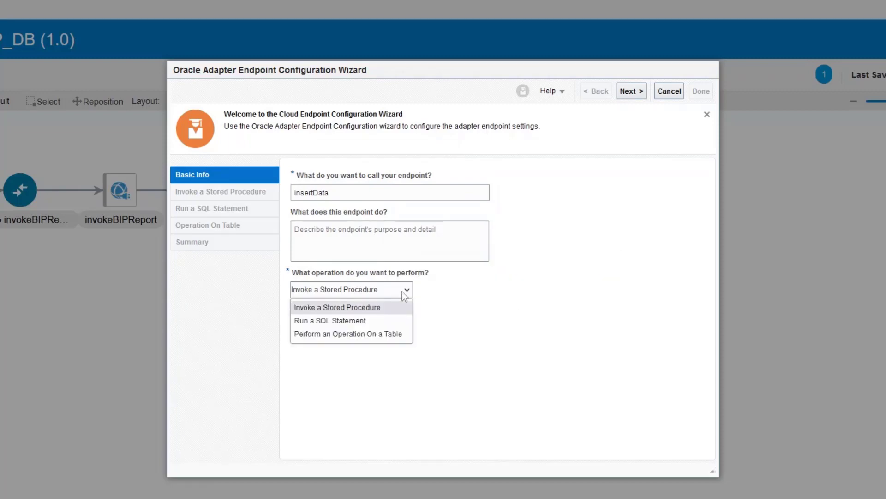
click(376, 319)
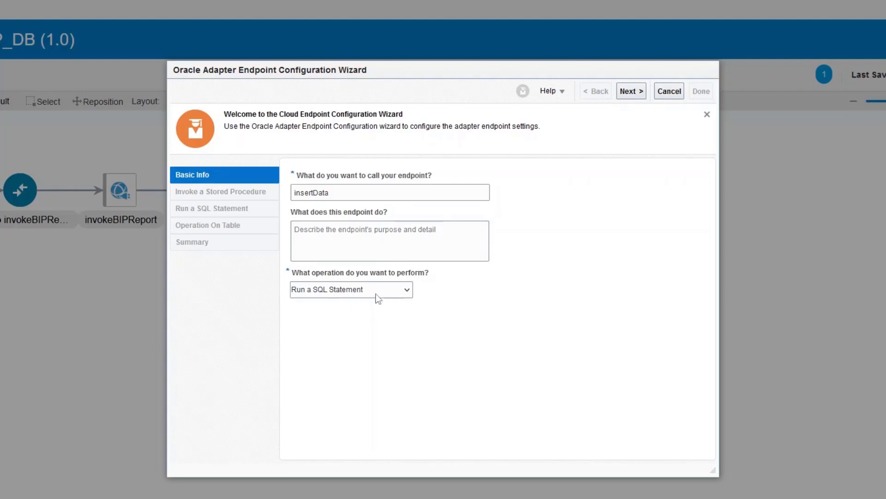
click(631, 91)
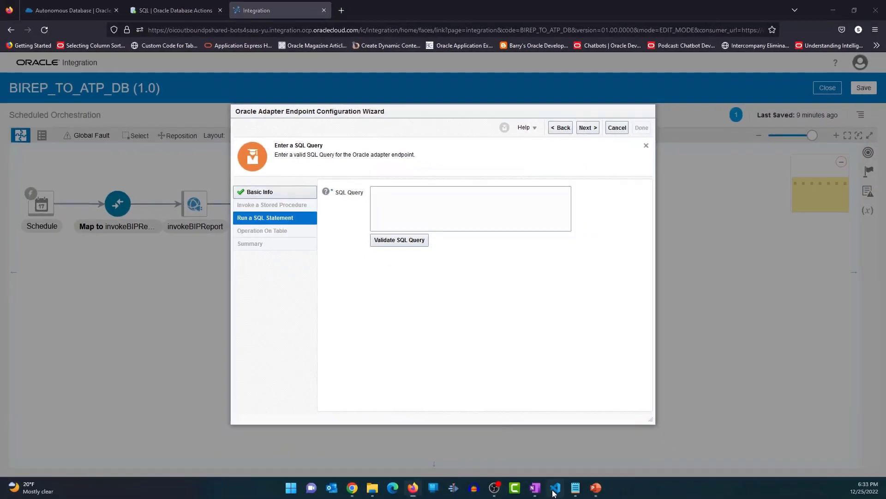
- Switch to Visual Studio Code and copy the insert into ap_invoices statement from supplier_invoices.sql
click(555, 487)
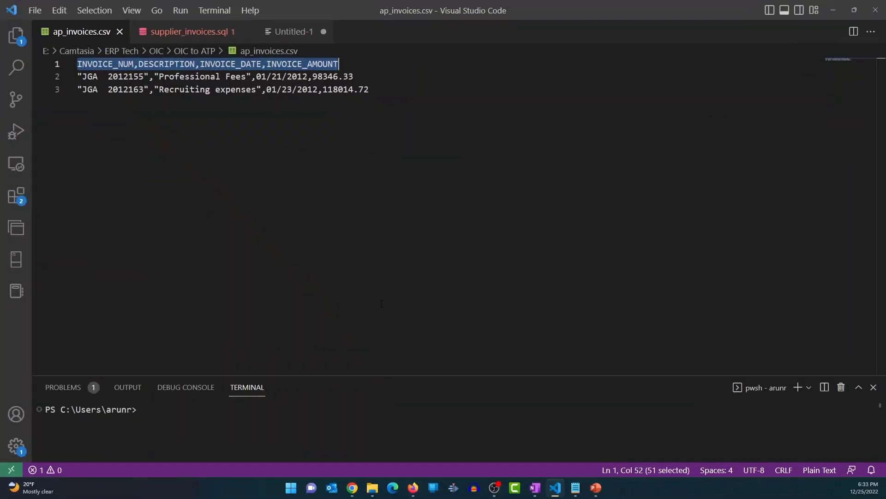
click(190, 33)
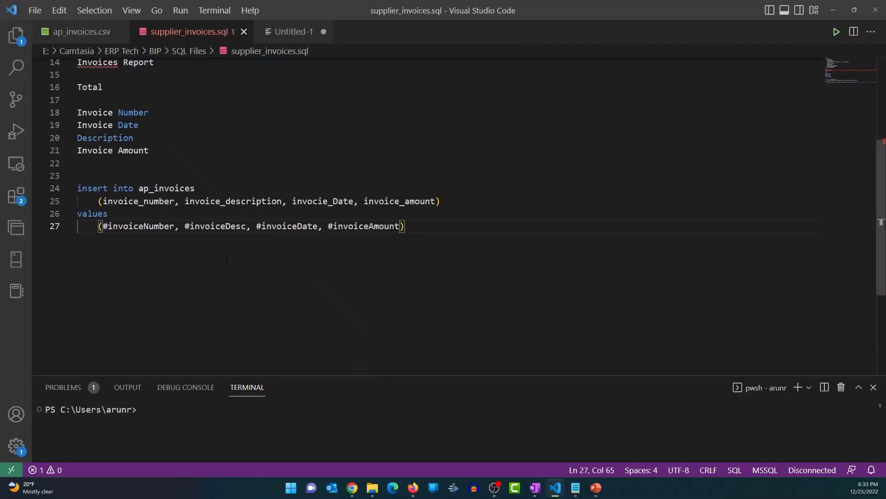
drag(421, 228, 74, 191)
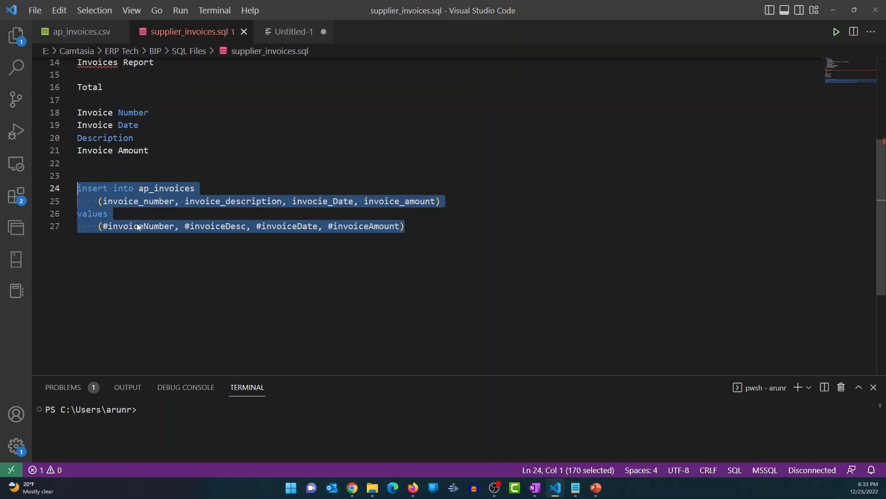
key(Right)
drag(405, 226, 77, 188)
key(ctrl+c)
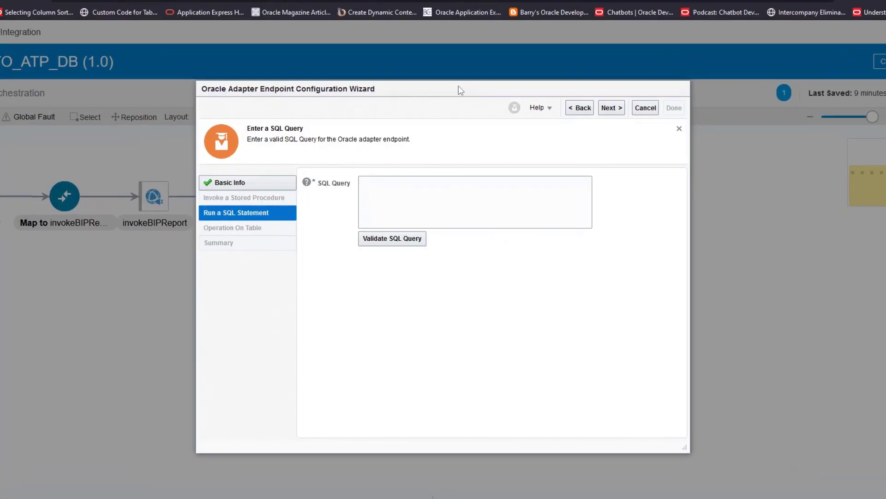
- Back in the endpoint wizard, paste the ap_invoices insert statement as the SQL query, validate it, and finish the insertData configuration
click(394, 175)
key(ctrl+v)
click(480, 259)
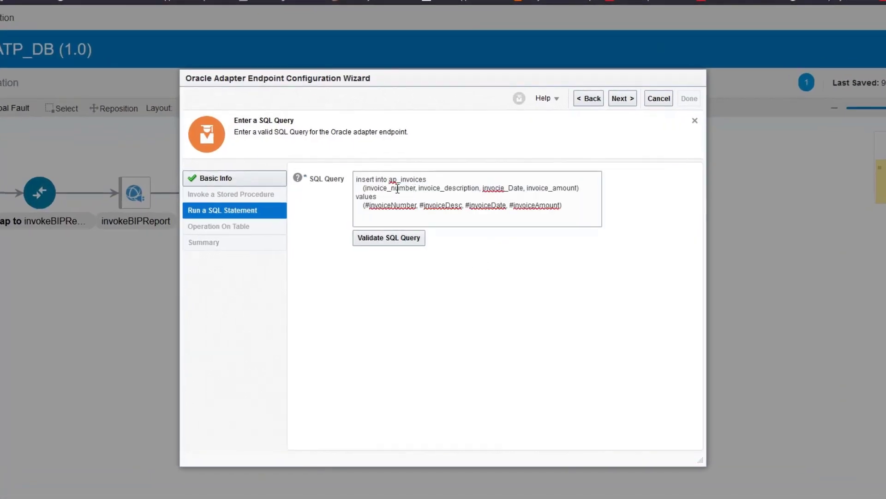
click(402, 235)
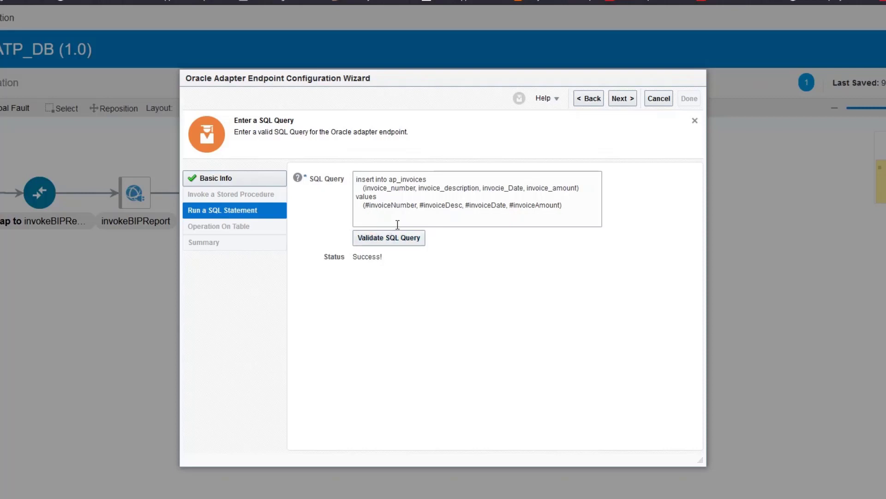
click(624, 99)
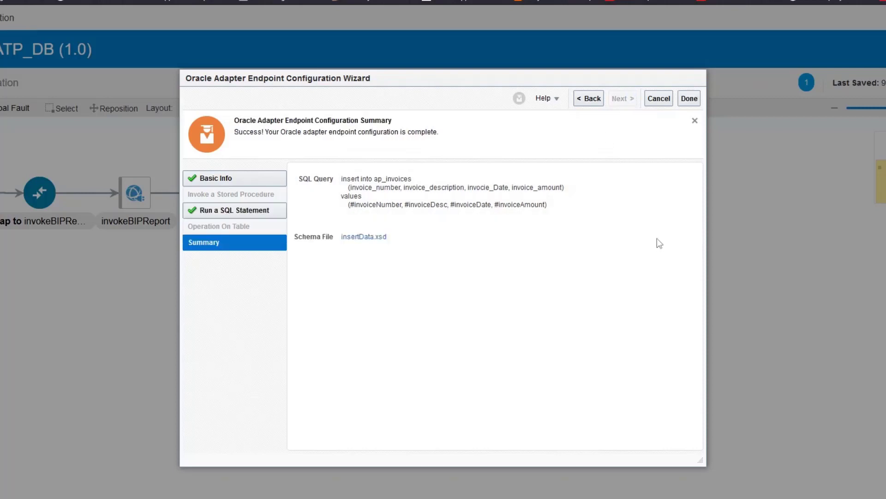
click(687, 103)
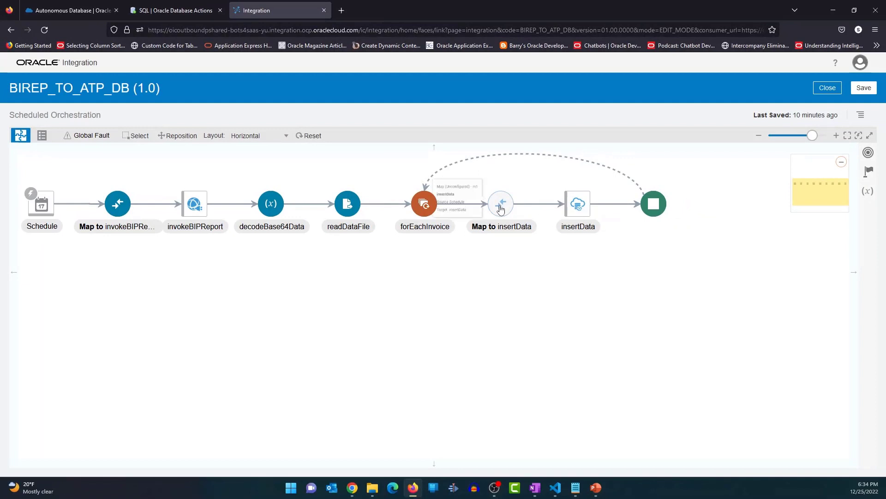
- In the insertData mapping, map currentInvoice's INVOICE_NUM, DESCRIPTION, INVOICE_DATE and INVOICE_AMOUNT to invoiceNumber, invoiceDesc, invoiceDate and invoiceAmount
click(505, 210)
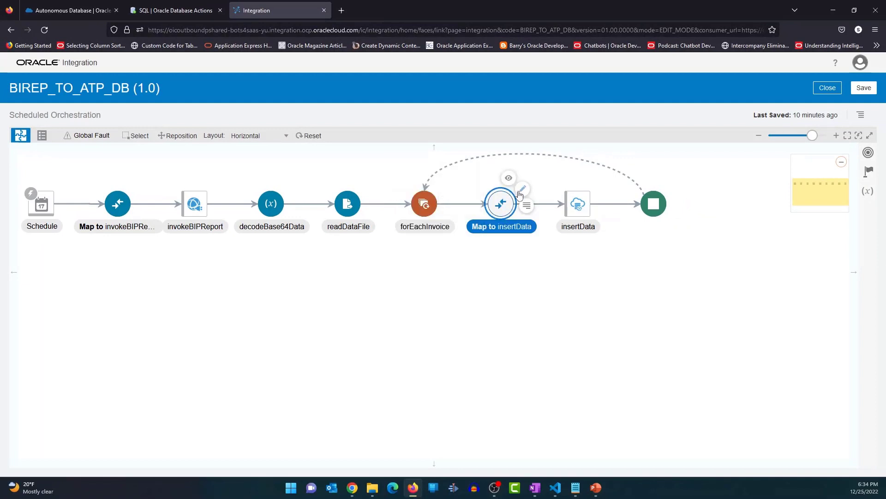
click(594, 232)
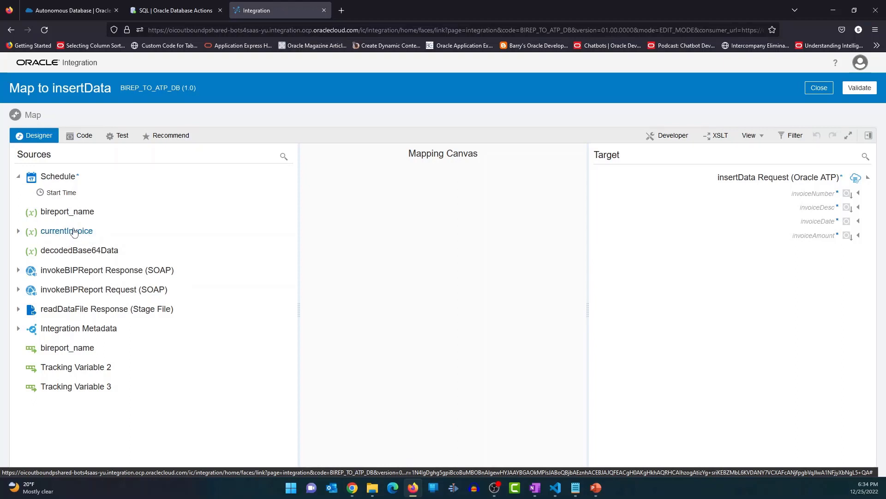
click(18, 231)
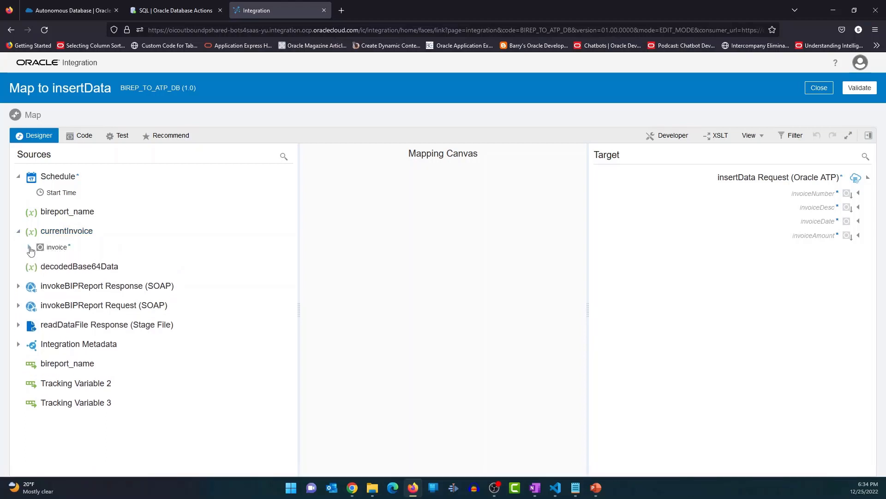
click(29, 247)
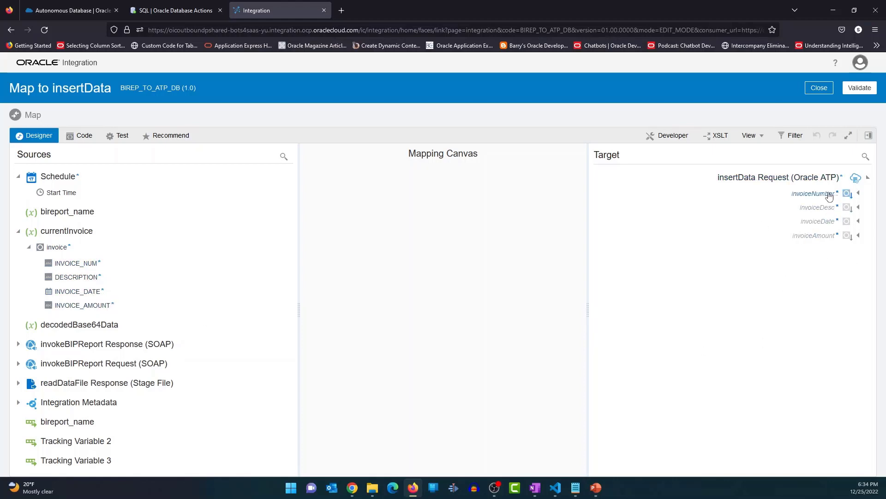
drag(78, 264, 788, 199)
drag(93, 279, 811, 210)
drag(95, 294, 817, 225)
drag(113, 309, 824, 237)
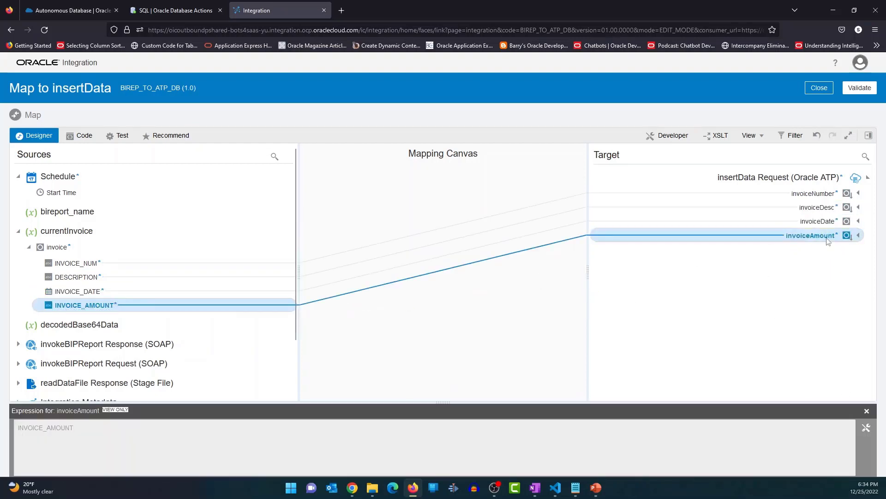
- Validate the insertData mapping, then save and close the BIREP_TO_ATP_DB integration
click(868, 90)
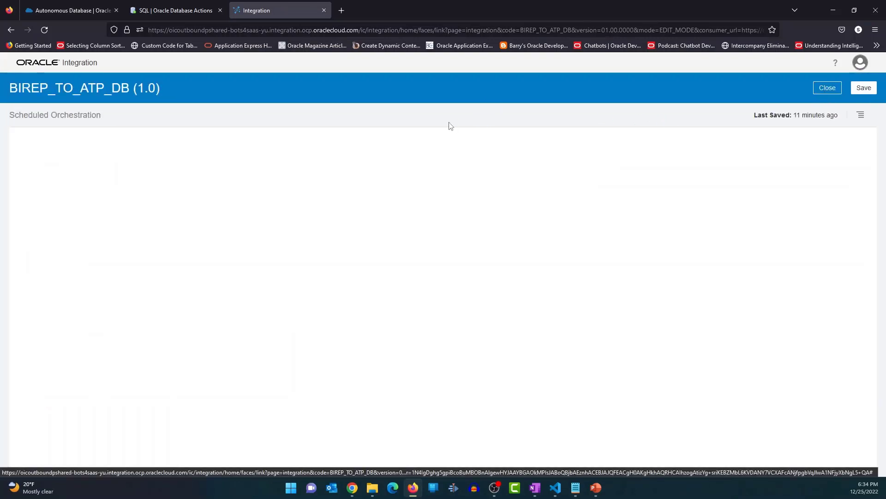
click(864, 87)
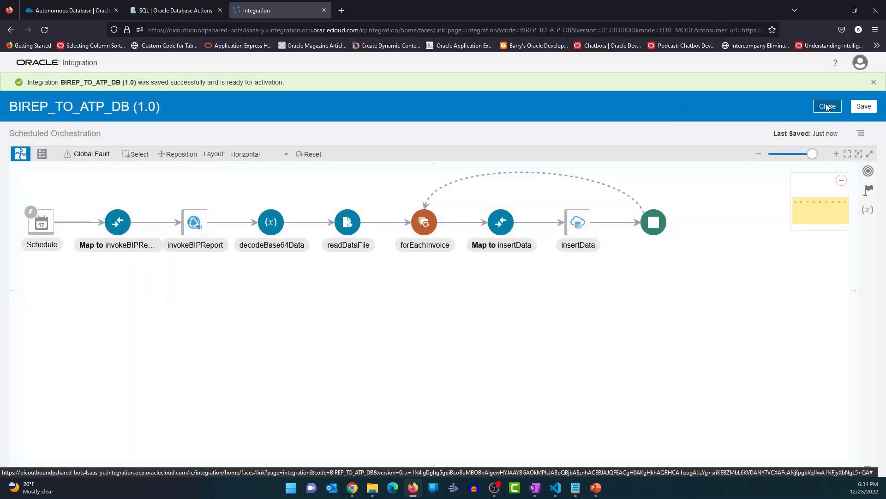
click(827, 107)
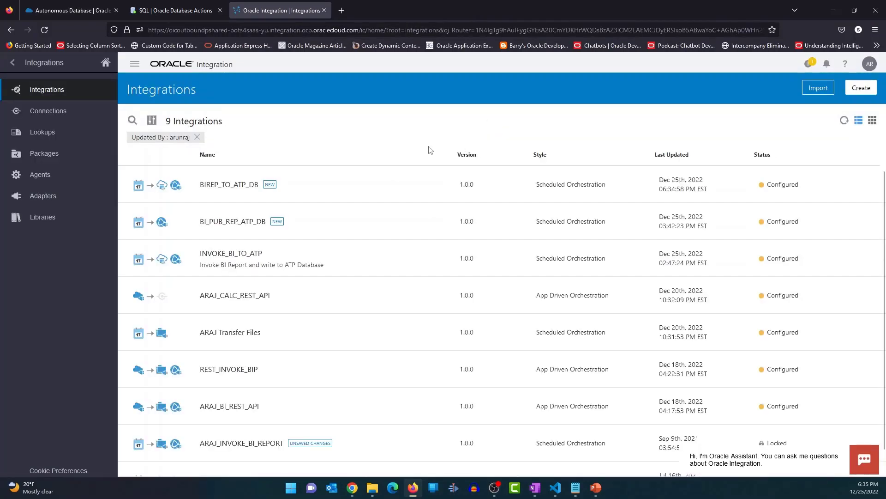
- Activate the BIREP_TO_ATP_DB integration with tracing enabled and payload included
click(797, 184)
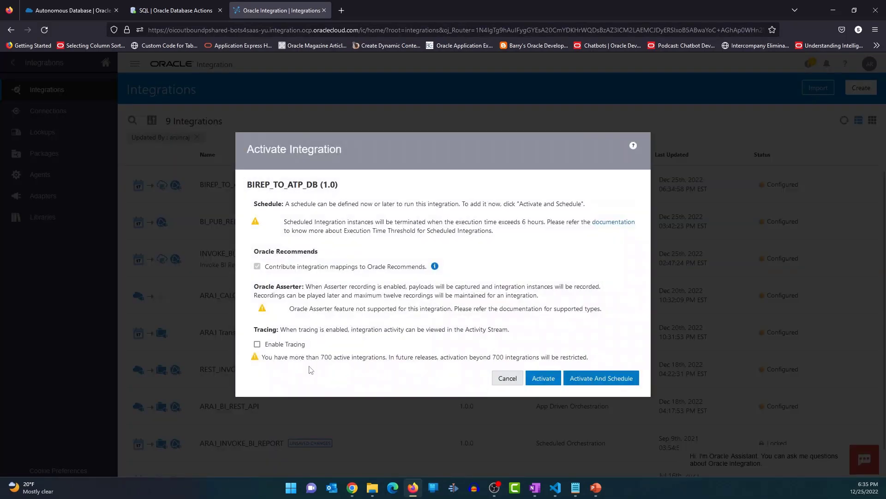
click(257, 344)
click(267, 359)
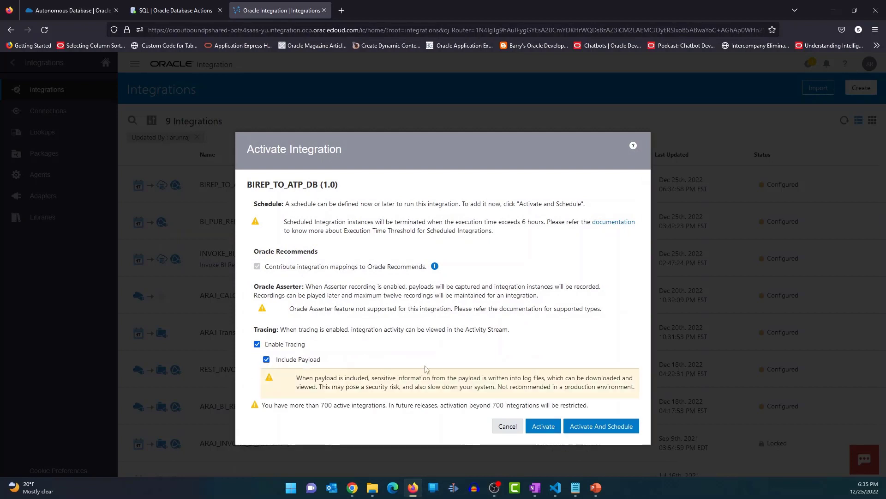
click(543, 428)
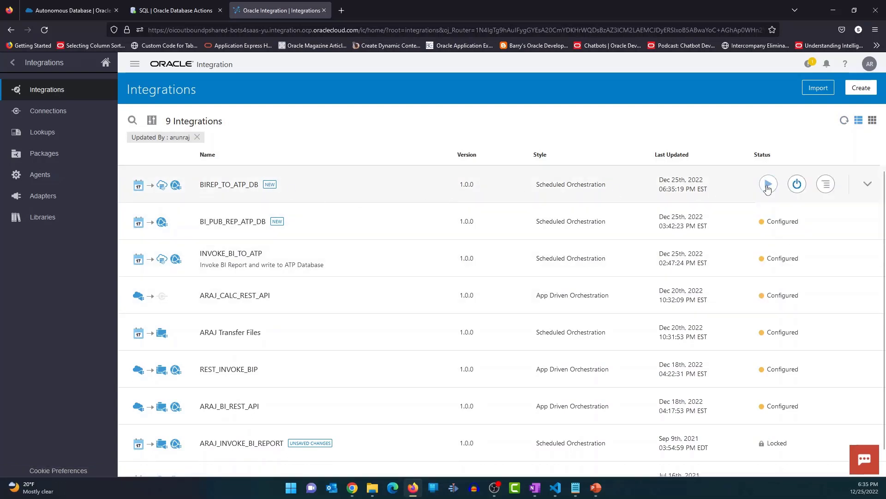
- Submit a run of BIREP_TO_ATP_DB with bireport_name set to /Custom/BIP Tutorials/AP Invoice Details.xdo, copied from its default value
click(768, 185)
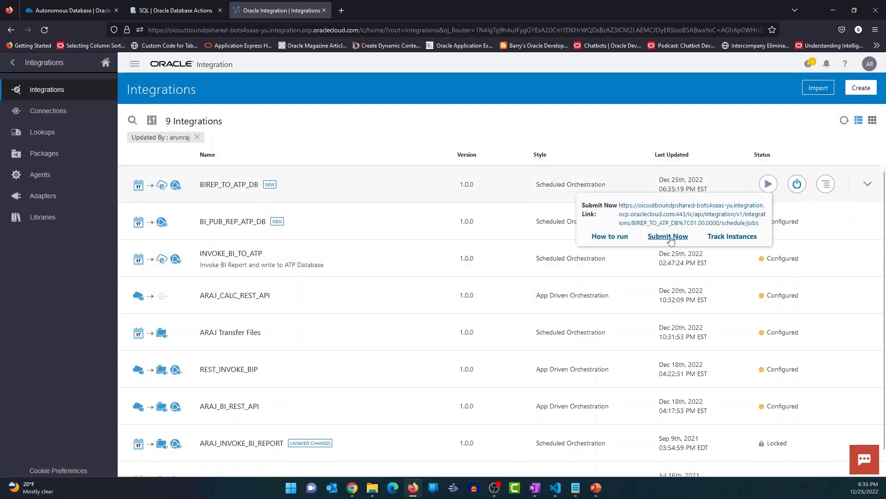
click(670, 237)
click(526, 342)
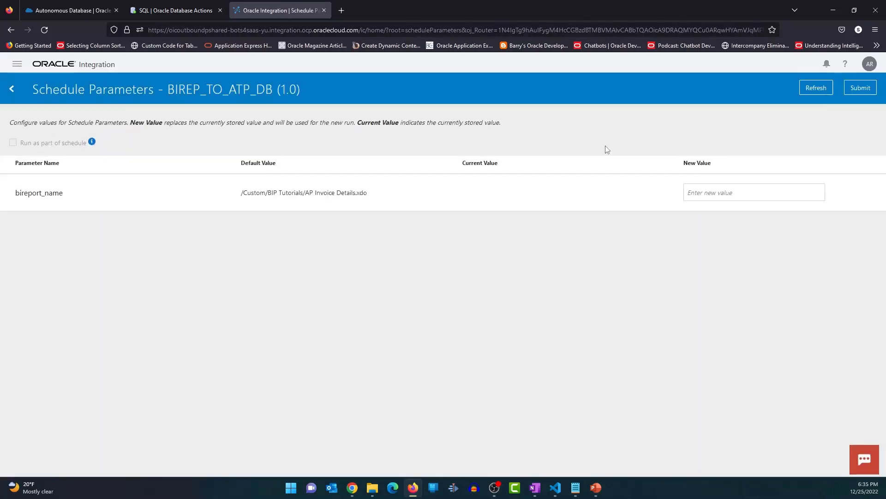
drag(369, 199, 242, 197)
key(ctrl+c)
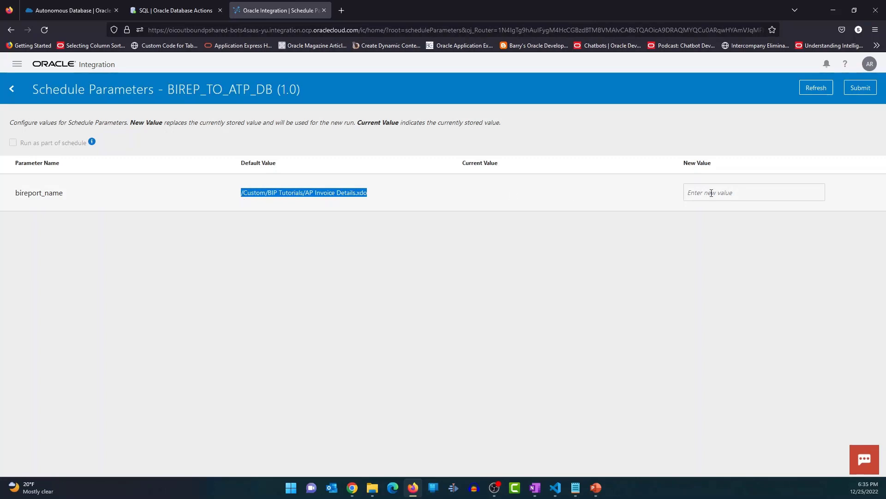
click(687, 192)
key(ctrl+v)
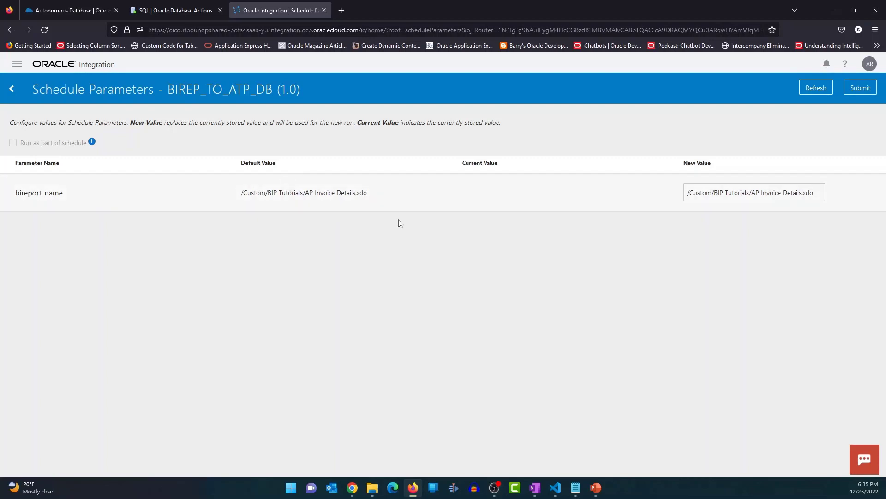
click(870, 91)
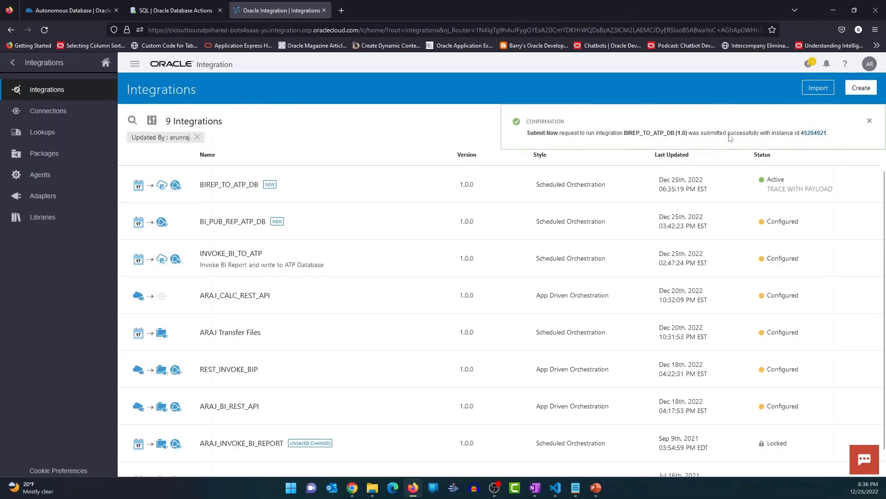
- Track the submitted BIREP_TO_ATP_DB instance and refresh its status
click(814, 133)
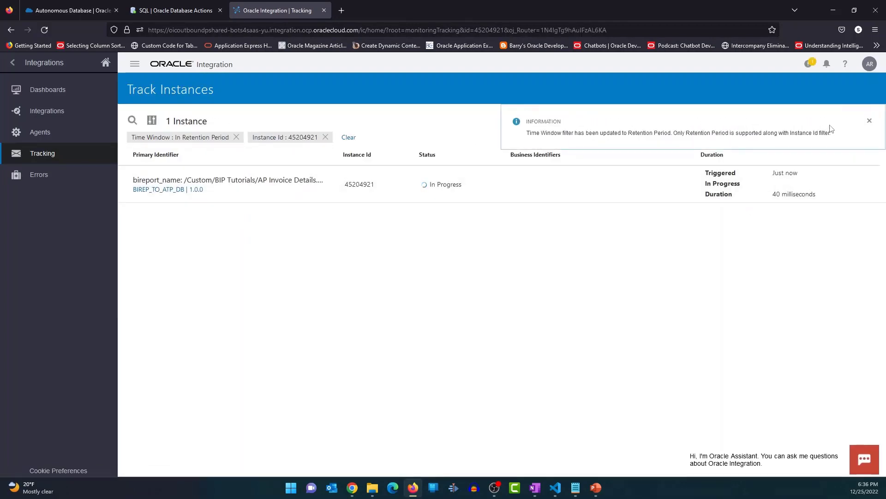
click(869, 120)
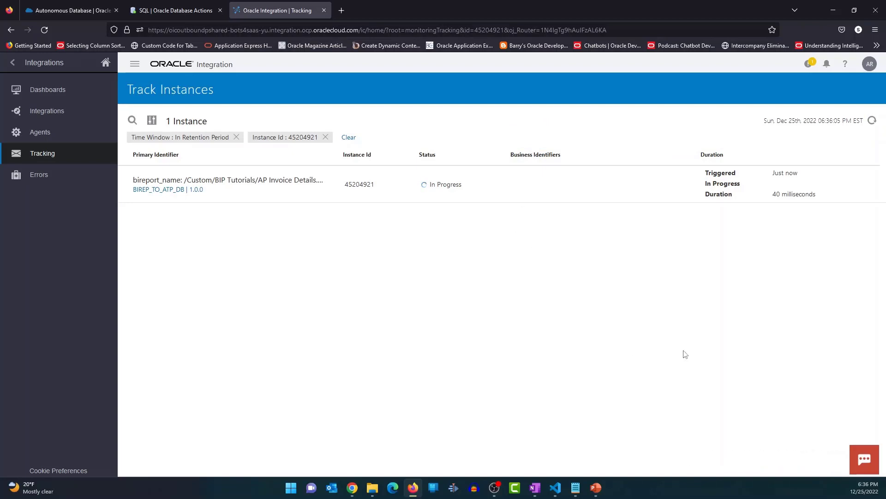
click(871, 120)
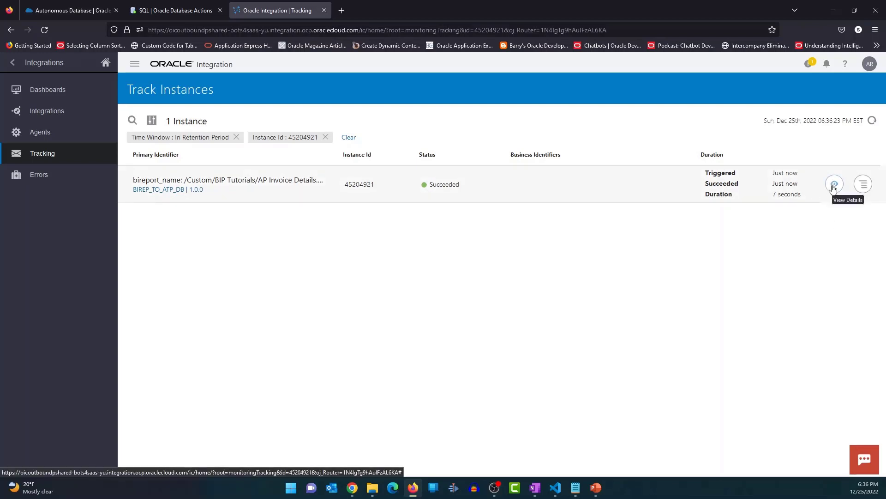
- Review the instance's activity stream from invokeBIPReport through readDataFile, and expand the forEachInvoice iterations to examine the inserts
click(834, 185)
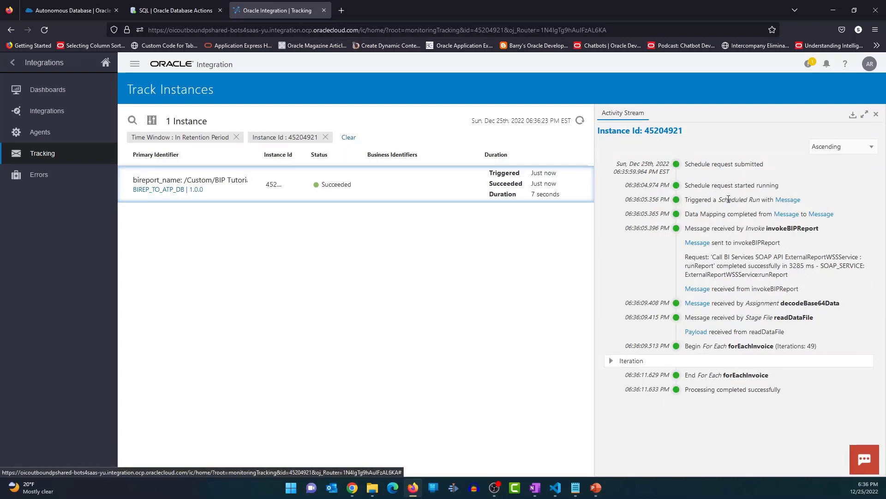
drag(820, 229, 767, 228)
drag(840, 303, 772, 318)
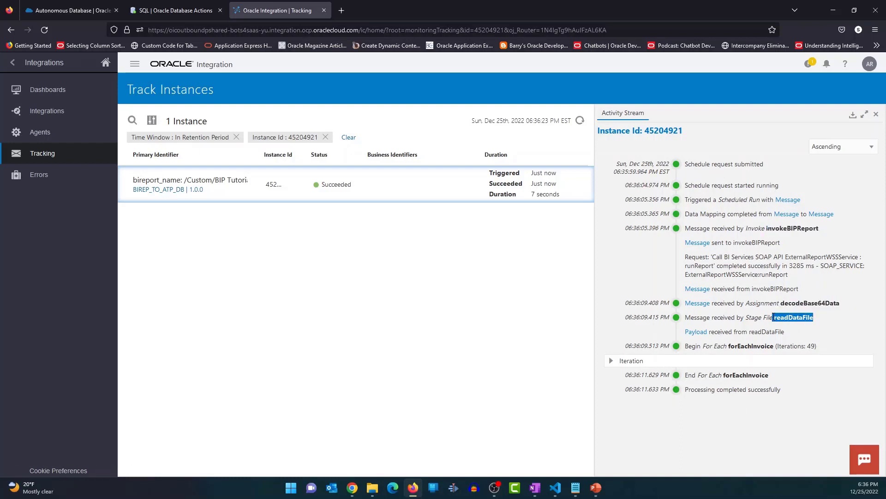
double_click(755, 346)
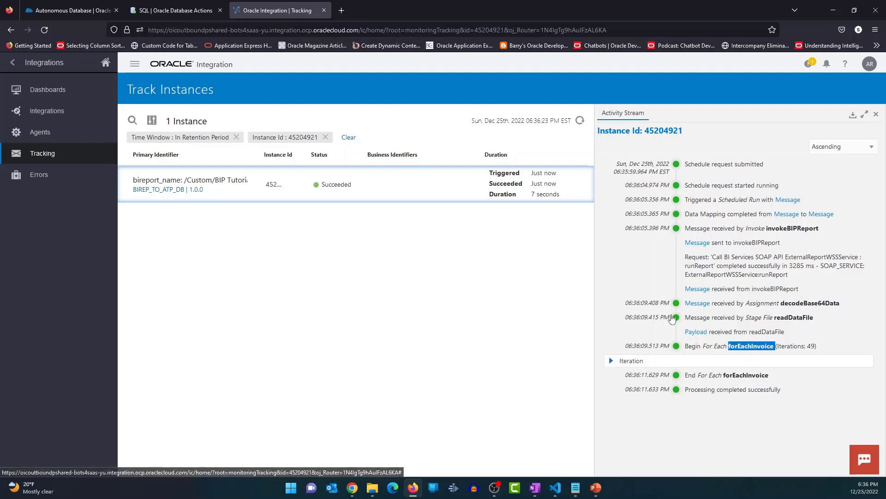
click(611, 361)
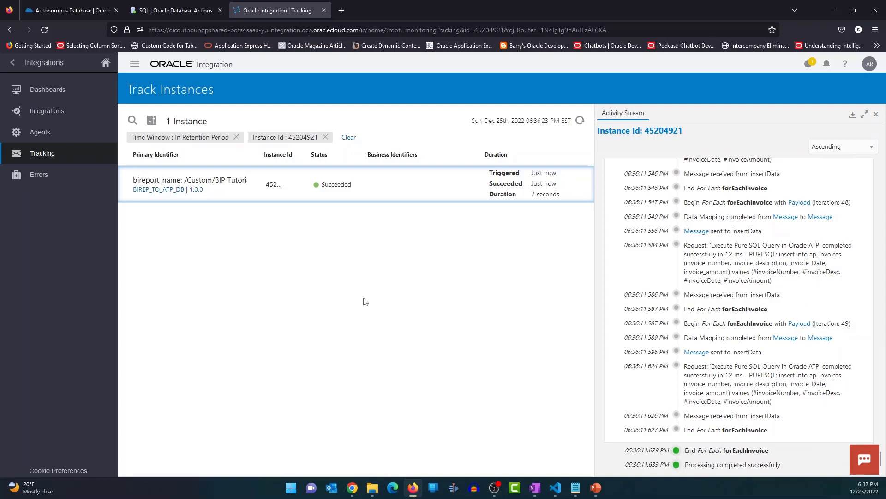
- In Database Actions SQL, run select * from ap_invoices, enlarge the result area and review the inserted invoice rows
click(176, 6)
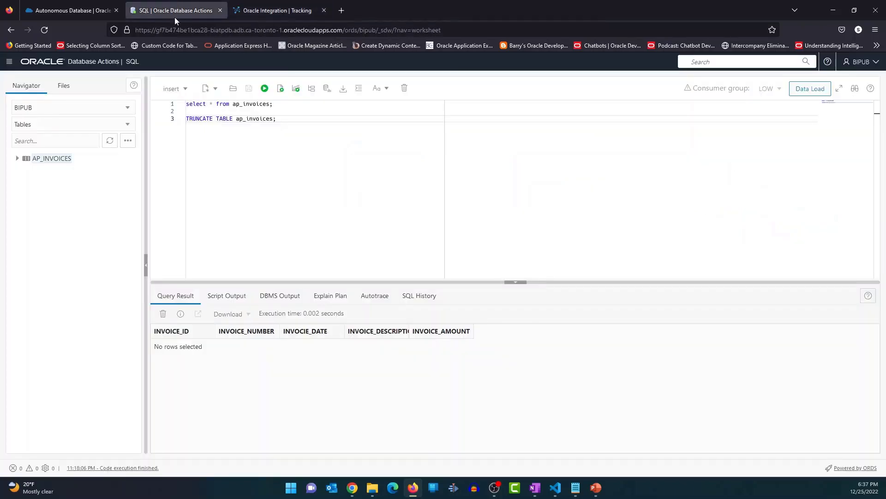
triple_click(290, 103)
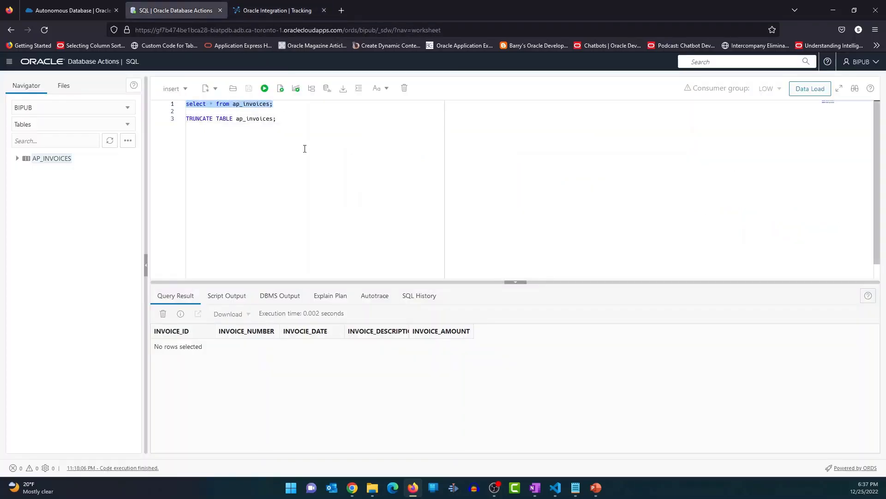
key(ctrl+Return)
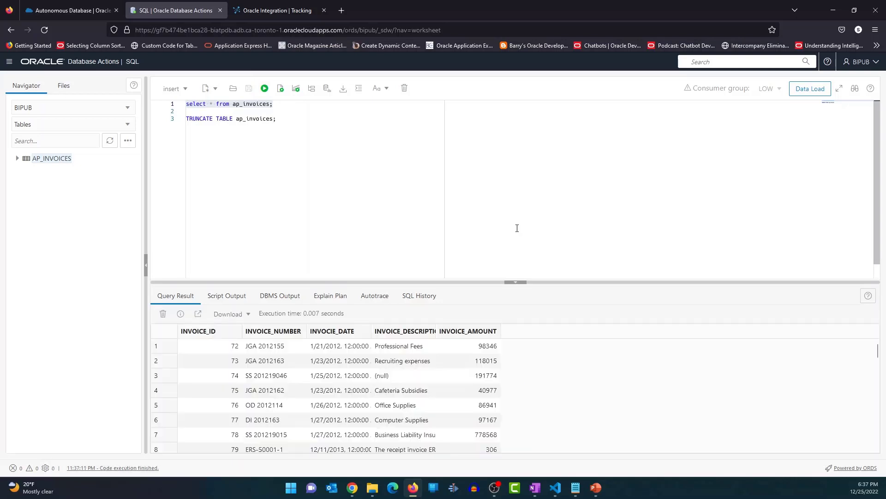
drag(515, 282, 516, 223)
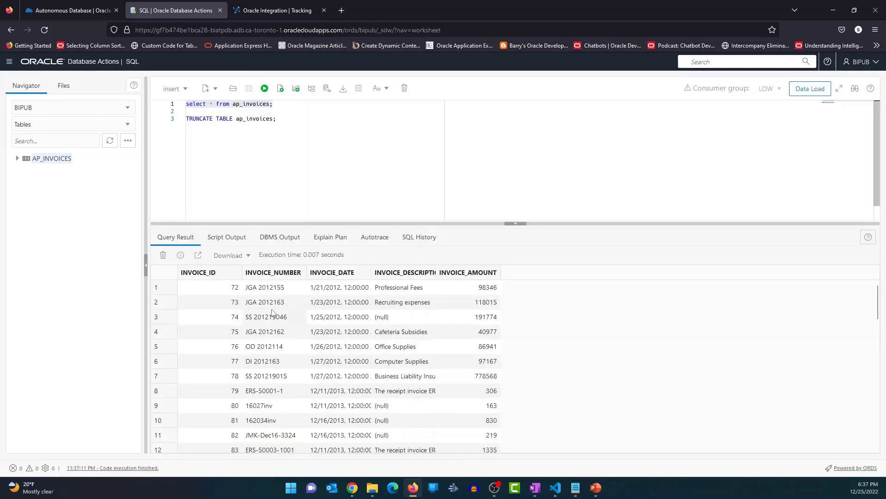
scroll(273, 313, down, 10)
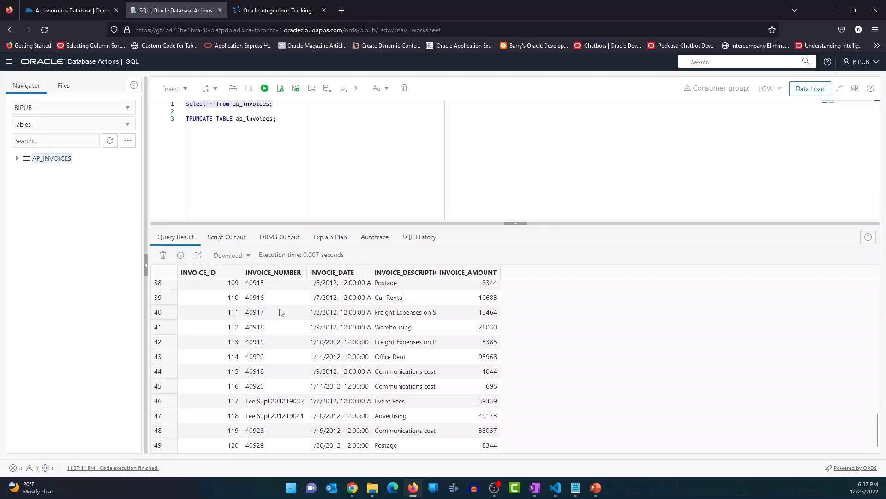
click(320, 149)
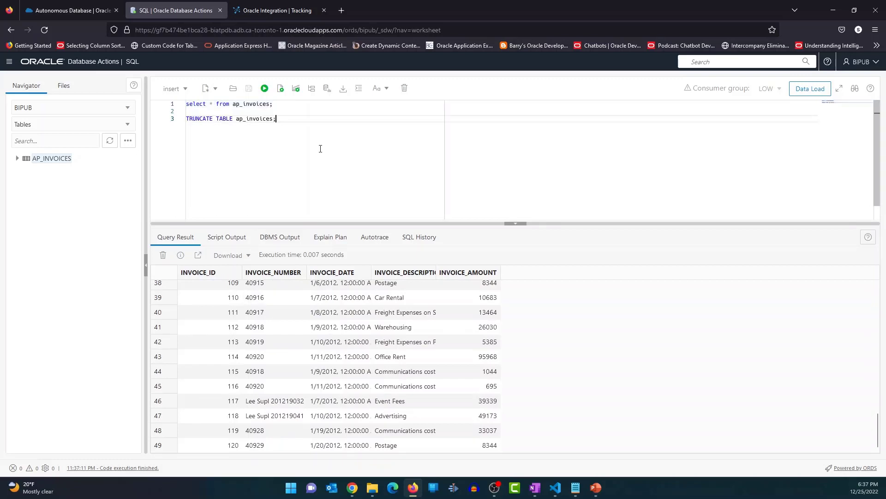